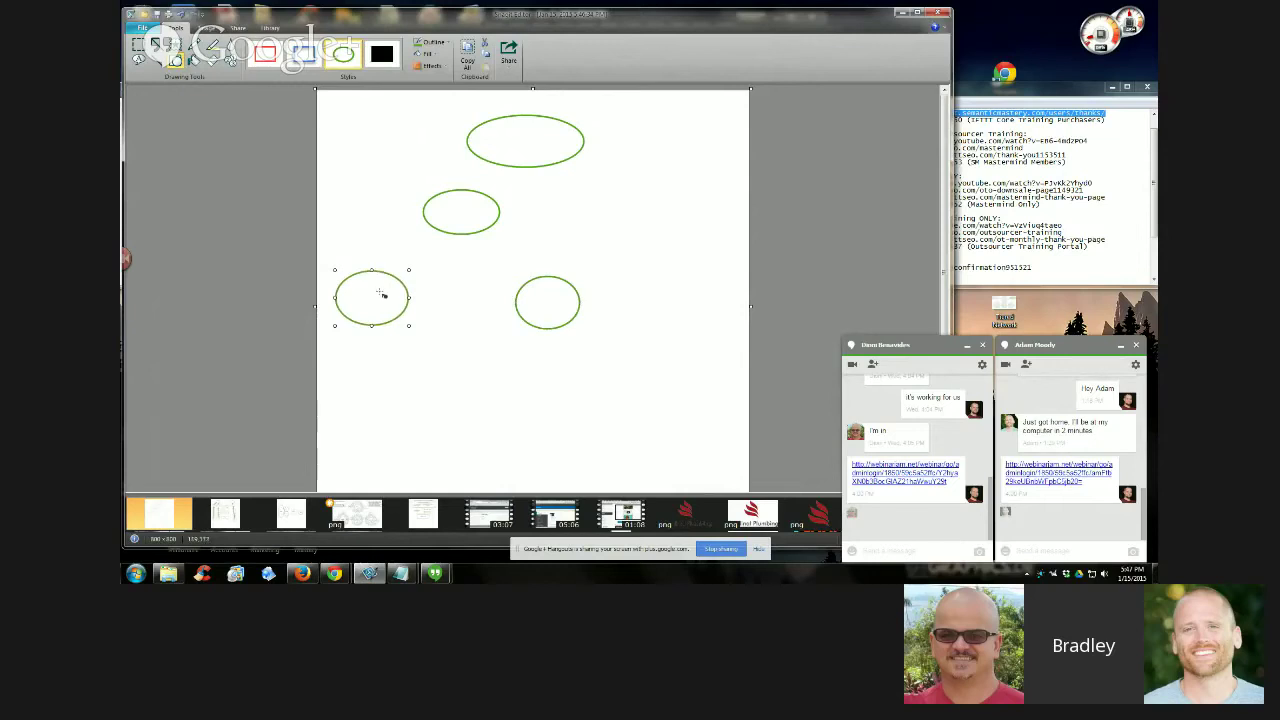
Draw six small circles in a row beneath the two lower ovals.
mouse_move(324, 361)
left_mouse_down()
mouse_move(360, 395)
mouse_move(464, 402)
left_mouse_up()
left_click_drag(535, 357, 640, 363)
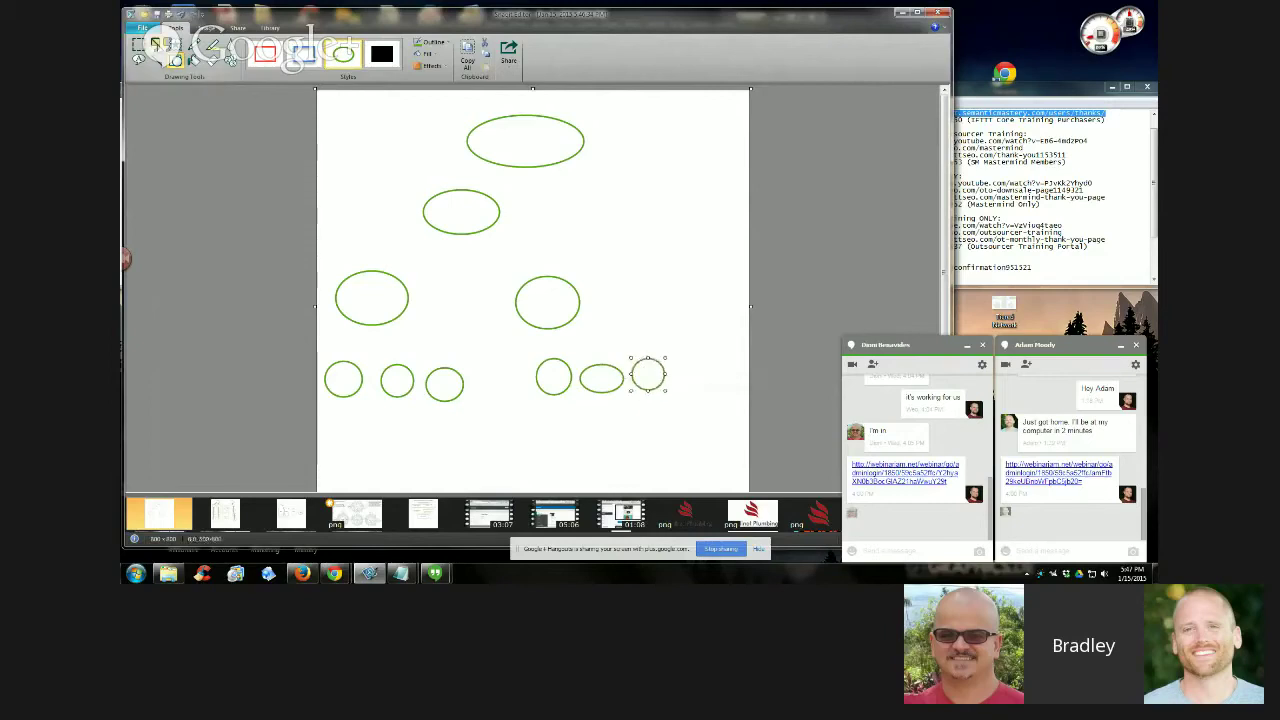
left_click(416, 272)
right_click(416, 271)
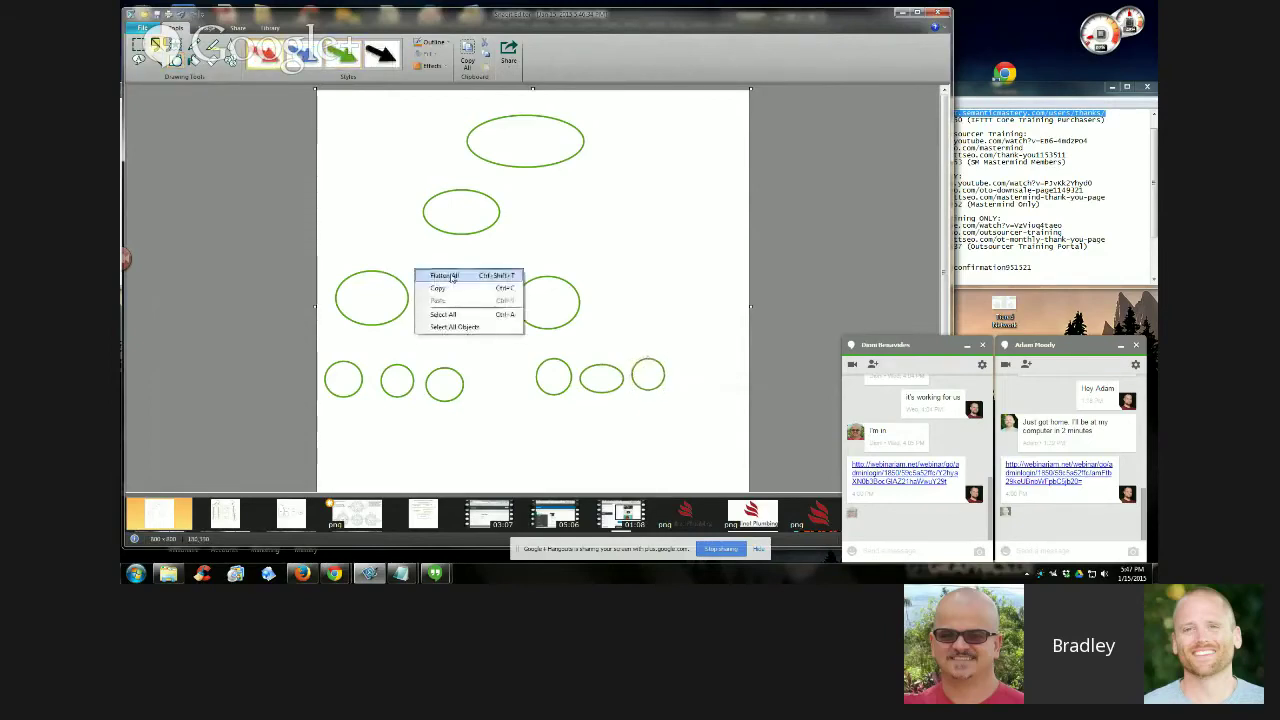
left_click(392, 273)
Link both lower ovals to the middle oval, and the middle oval to the top, with red arrows.
left_click_drag(392, 272, 428, 226)
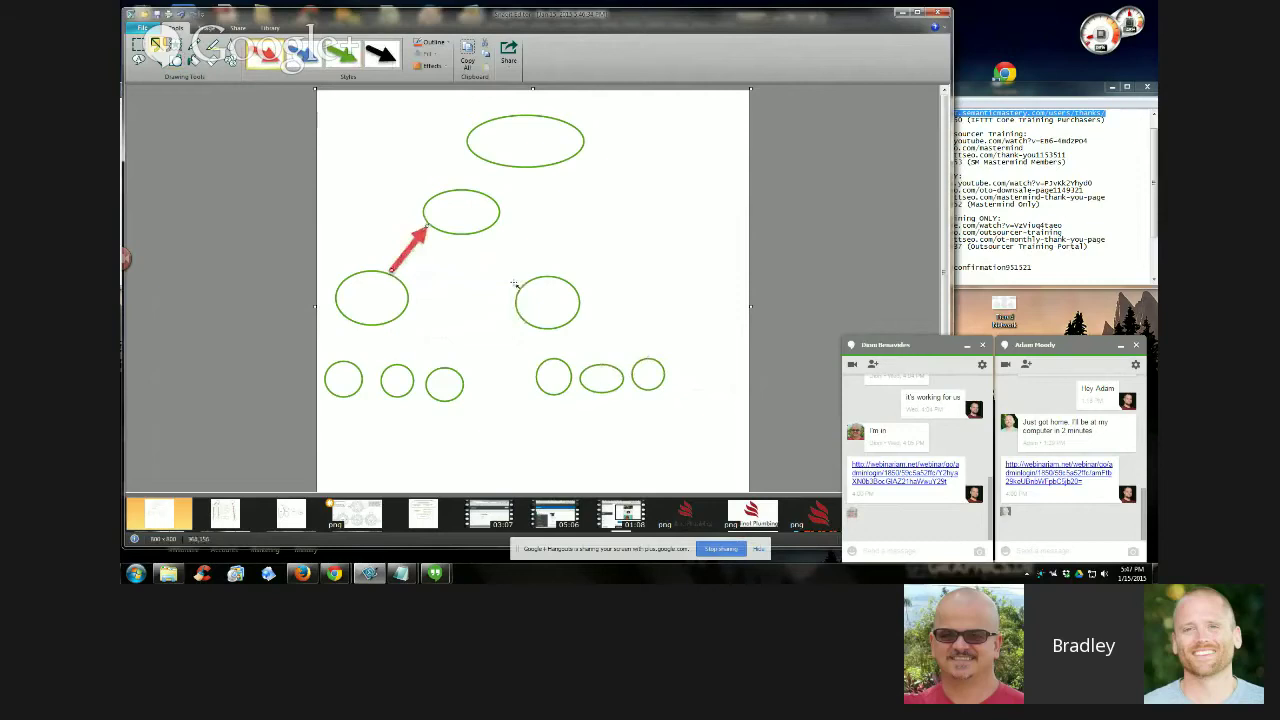
left_click_drag(519, 284, 478, 236)
left_click_drag(474, 192, 490, 163)
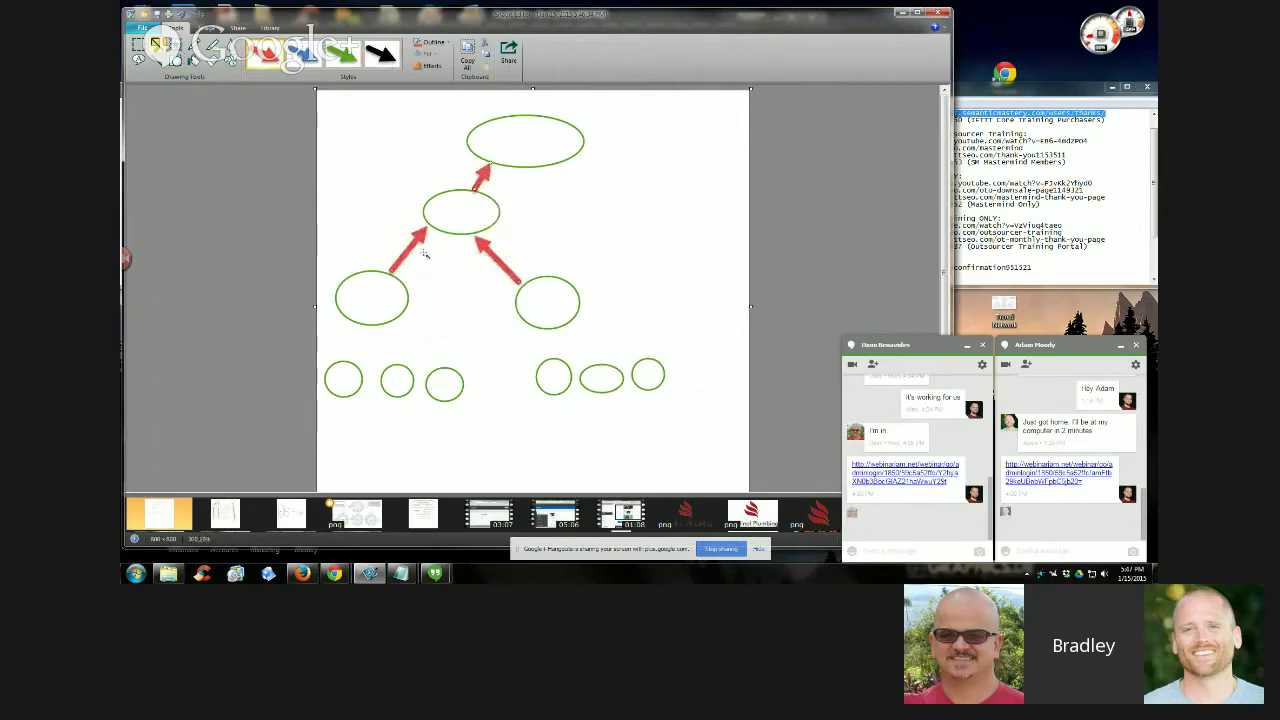
Link each of the six small circles up to its parent oval with red arrows.
left_click_drag(352, 364, 360, 319)
left_click_drag(398, 366, 382, 323)
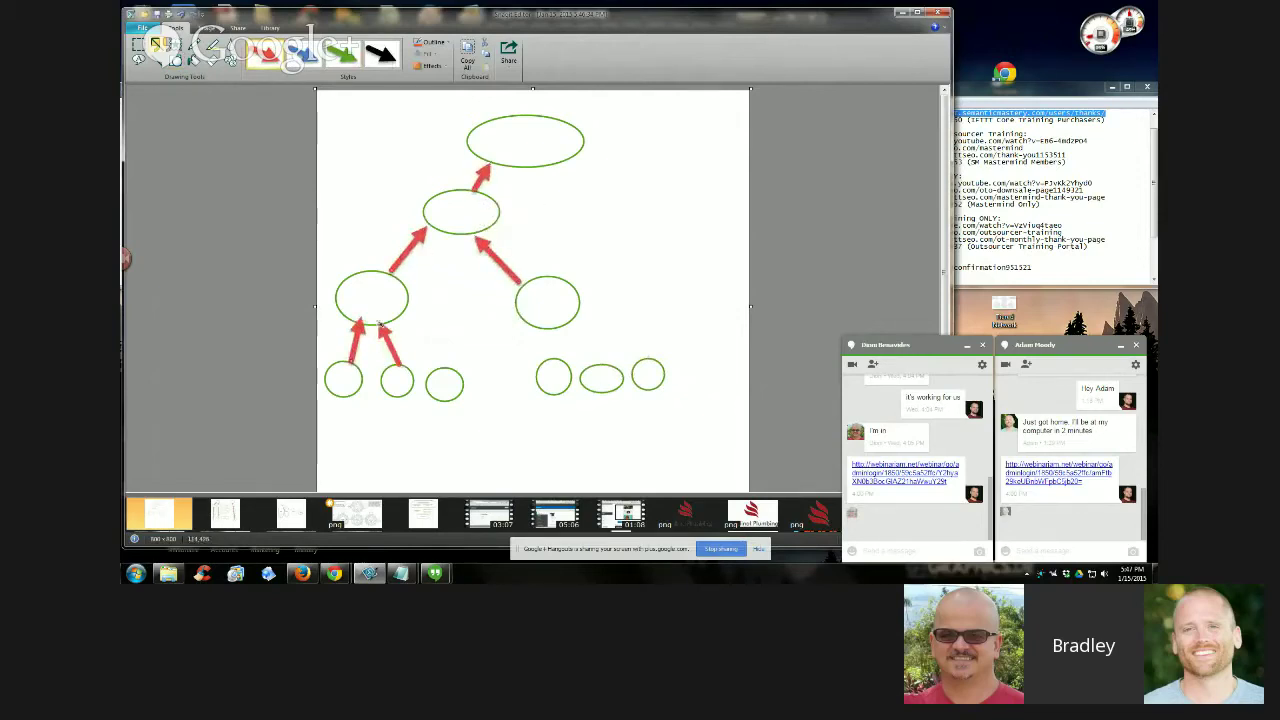
left_click_drag(434, 372, 387, 325)
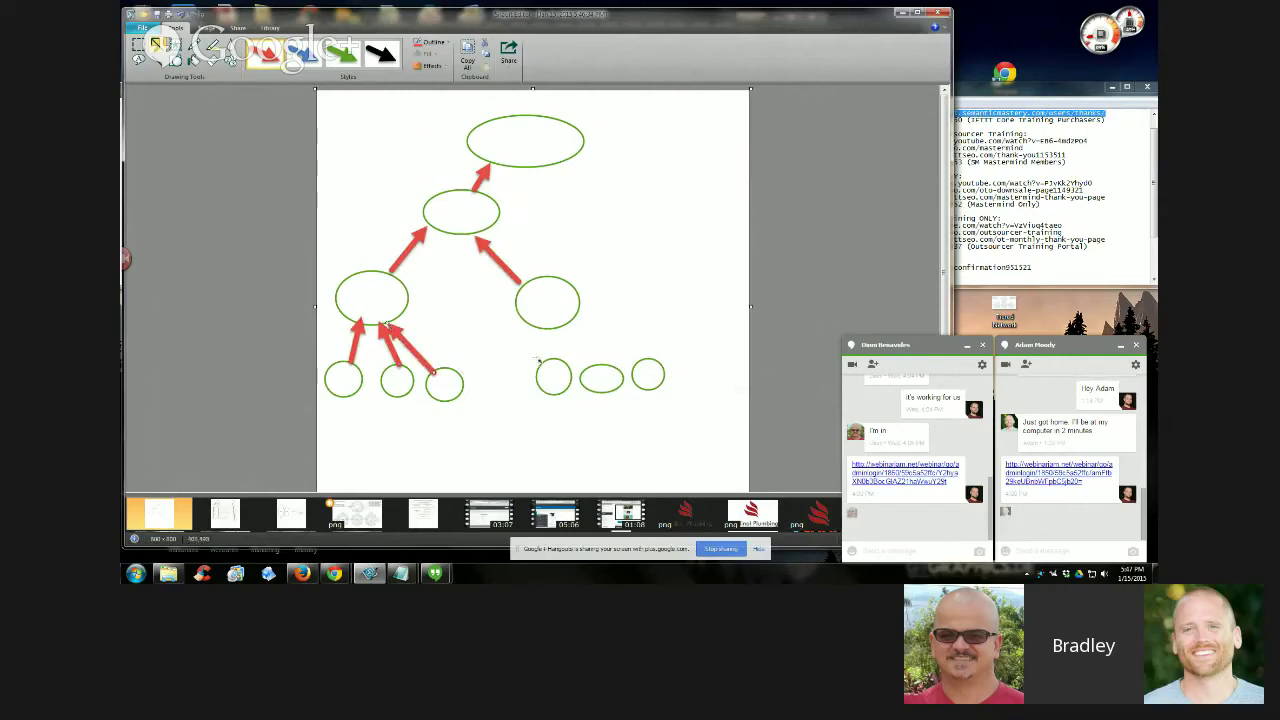
left_click_drag(547, 358, 547, 328)
left_click_drag(598, 362, 556, 319)
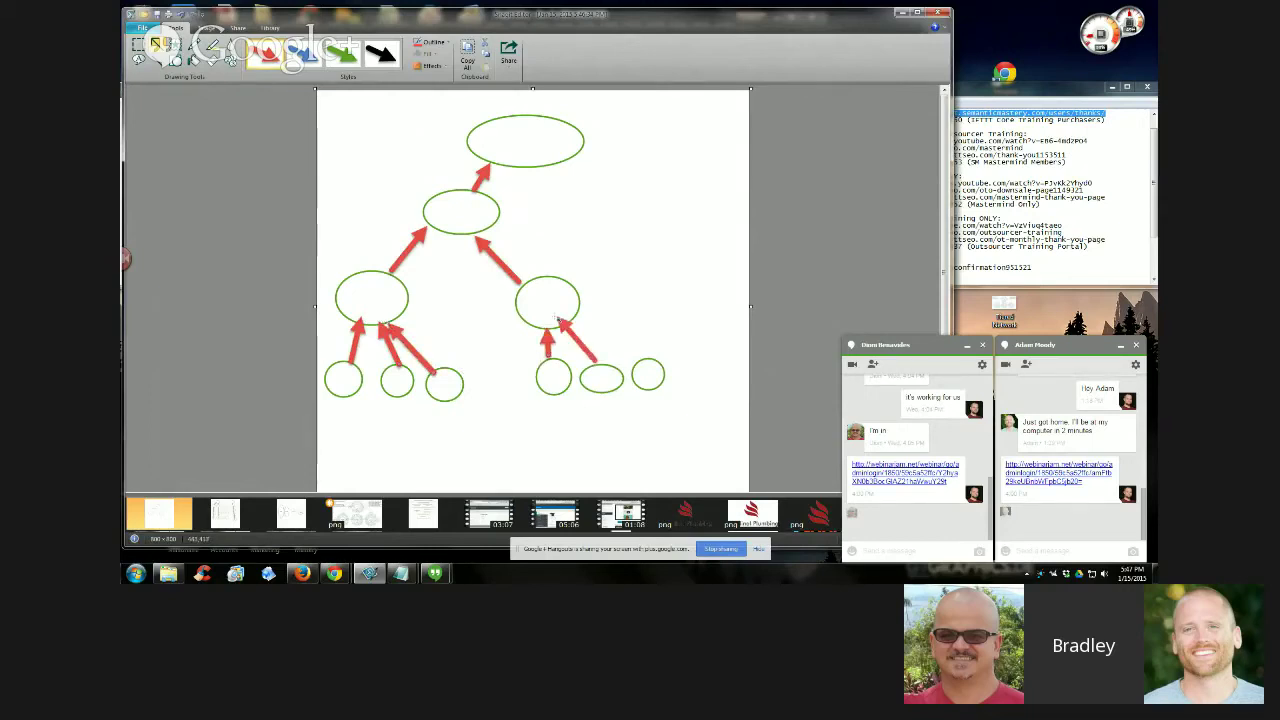
left_click_drag(640, 358, 580, 330)
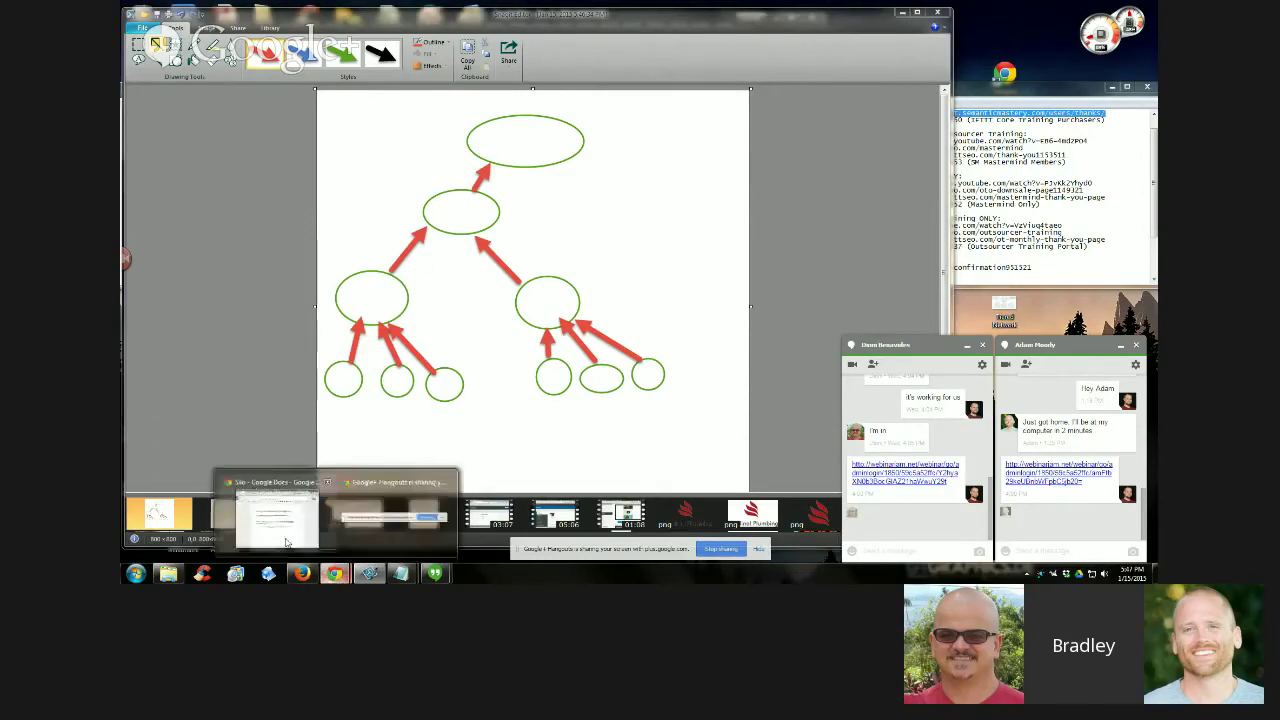
Review the Silo Google Doc, highlighting the silo parent page part of the breadcrumb.
left_click(334, 573)
left_click_drag(344, 281, 479, 281)
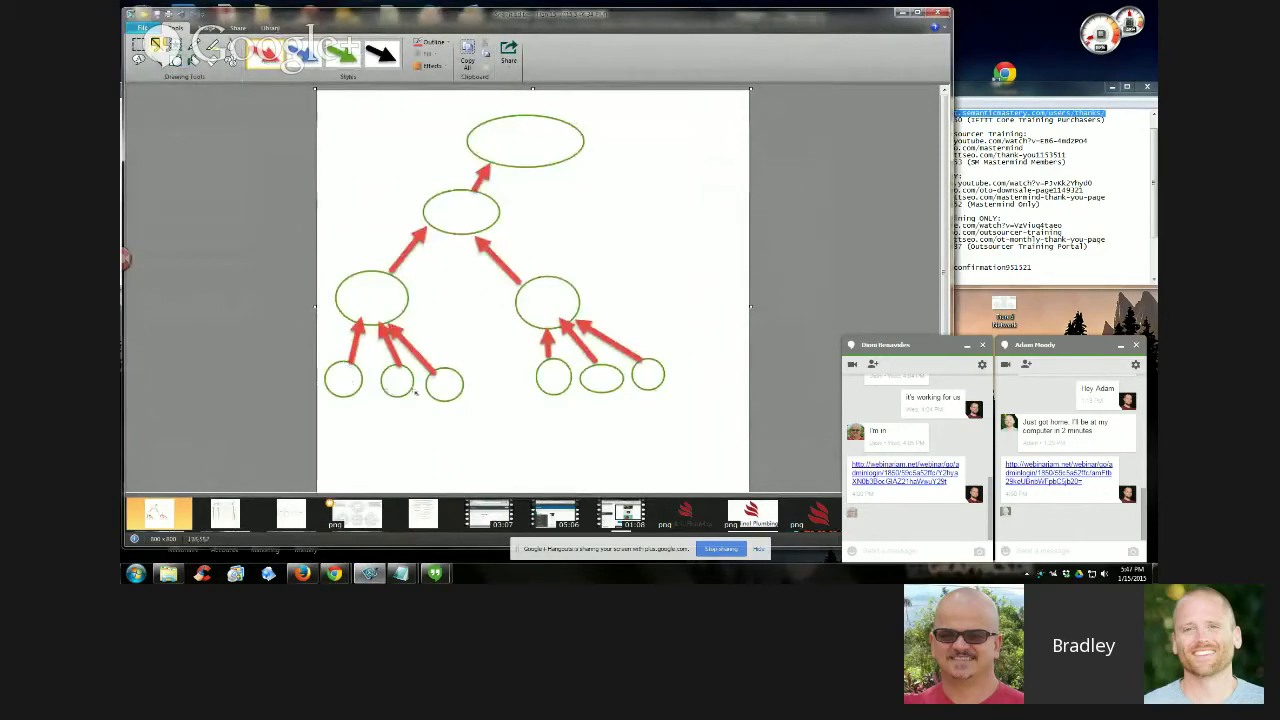
scroll(415, 392, "down", 1)
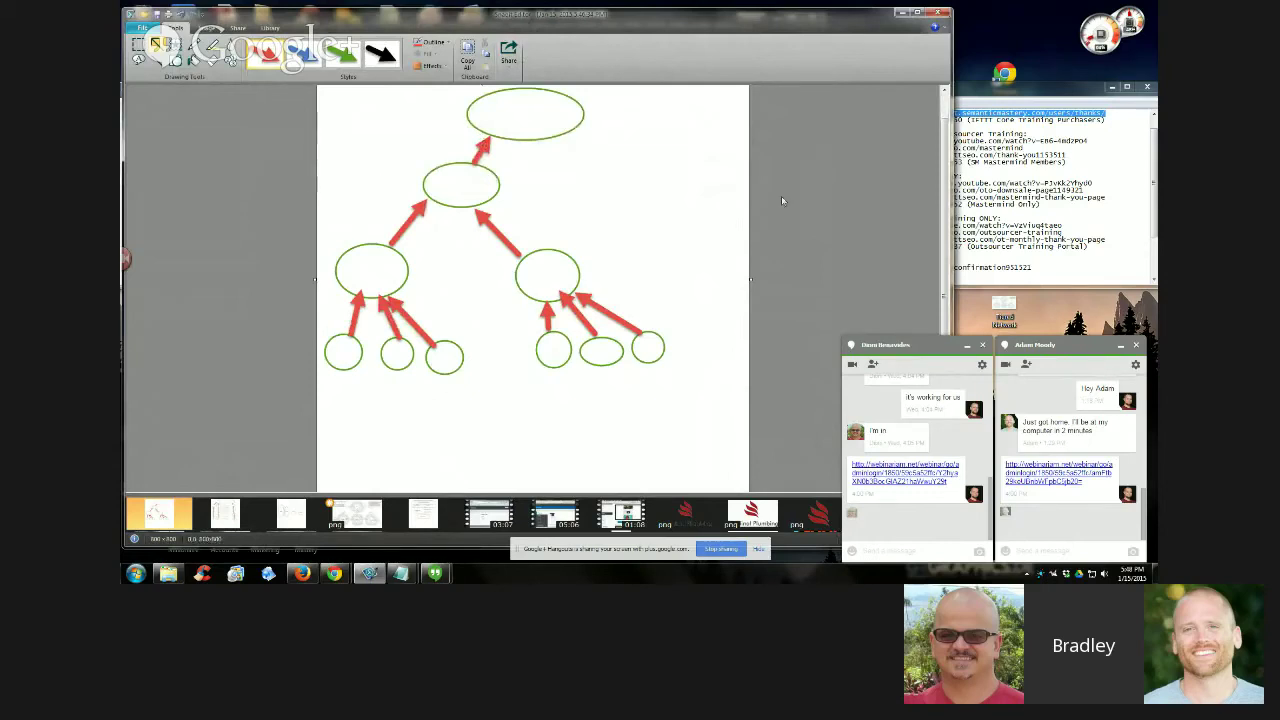
scroll(781, 196, "down", 1)
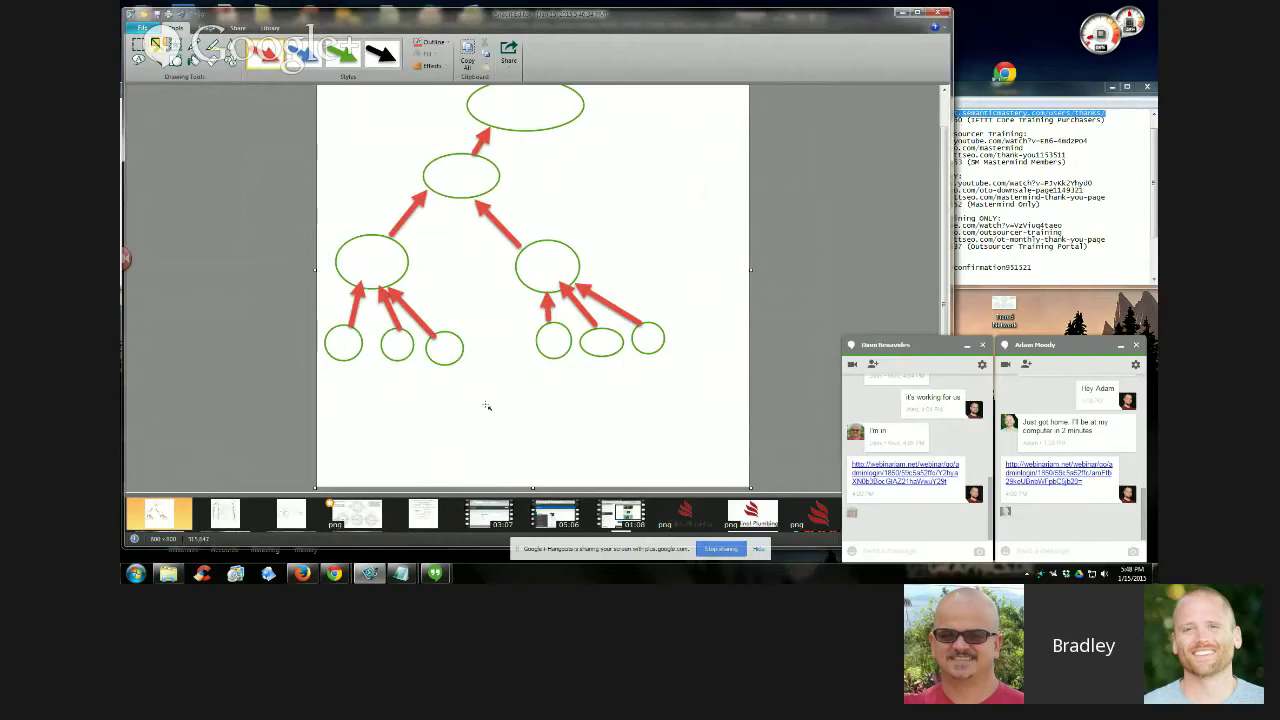
scroll(486, 406, "up", 2)
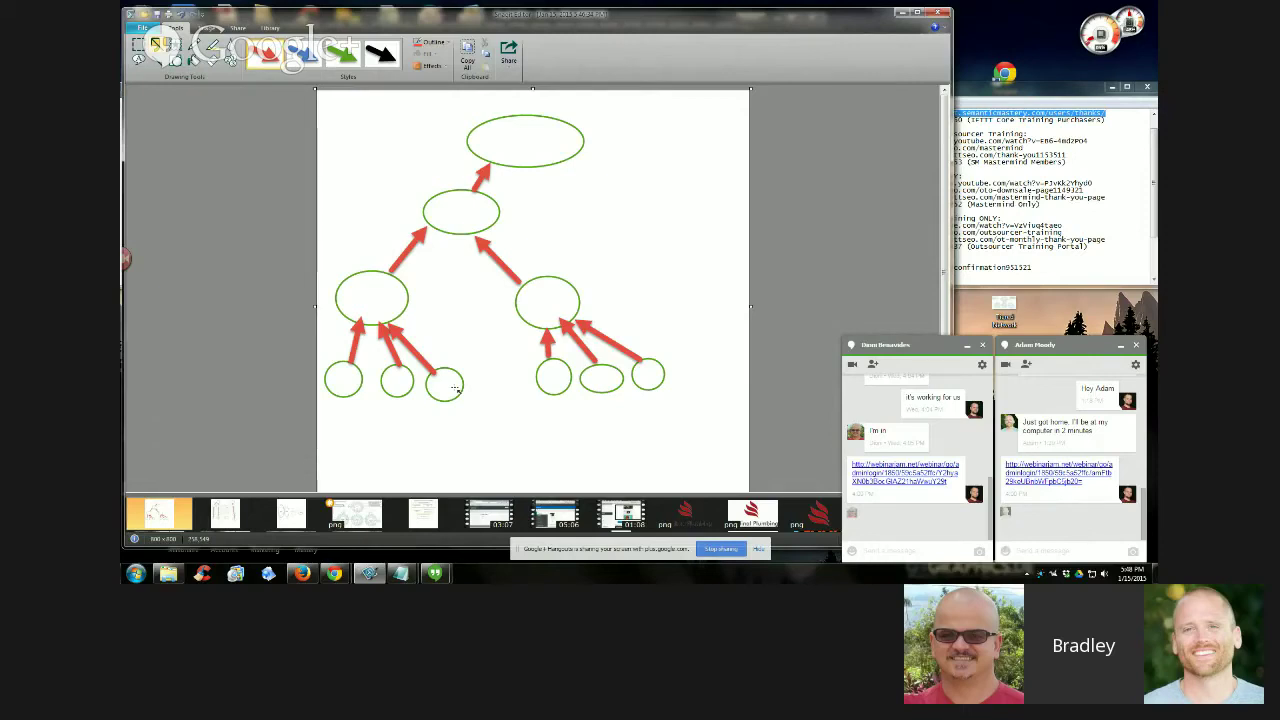
Open the second tray image with the column diagram of ovals and long red arrows.
scroll(440, 360, "down", 1)
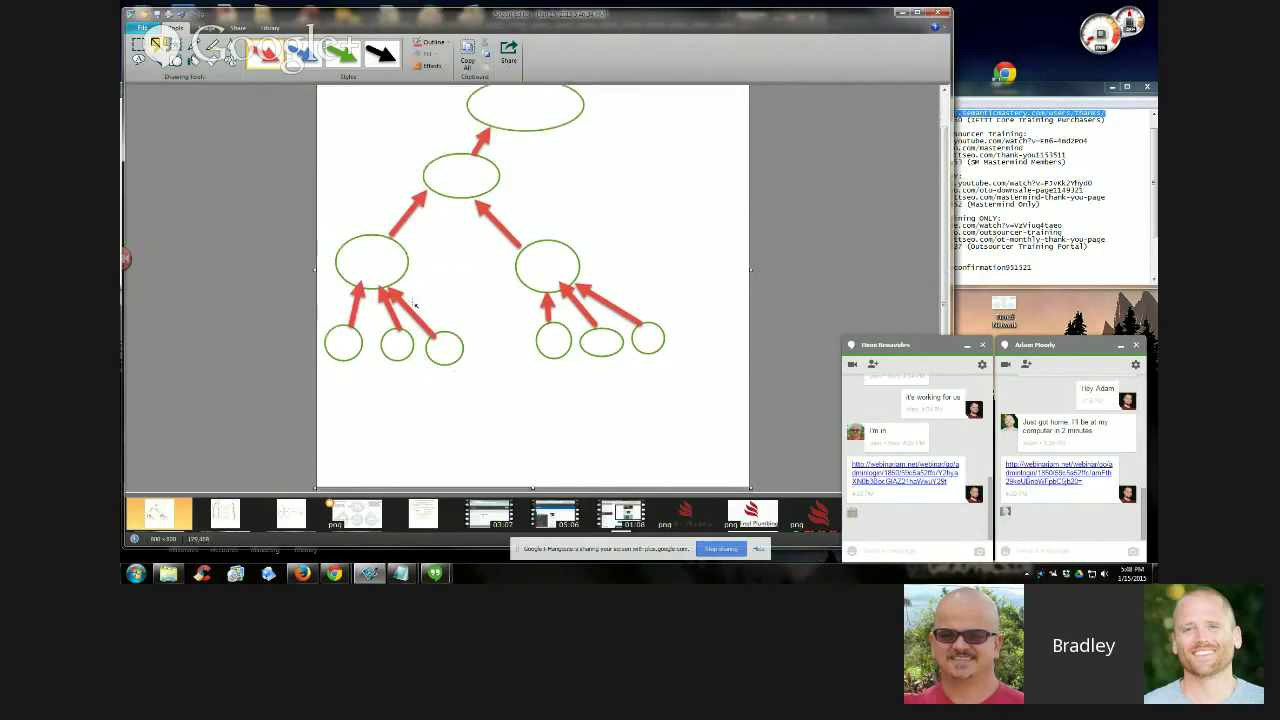
scroll(413, 303, "up", 1)
left_click(225, 513)
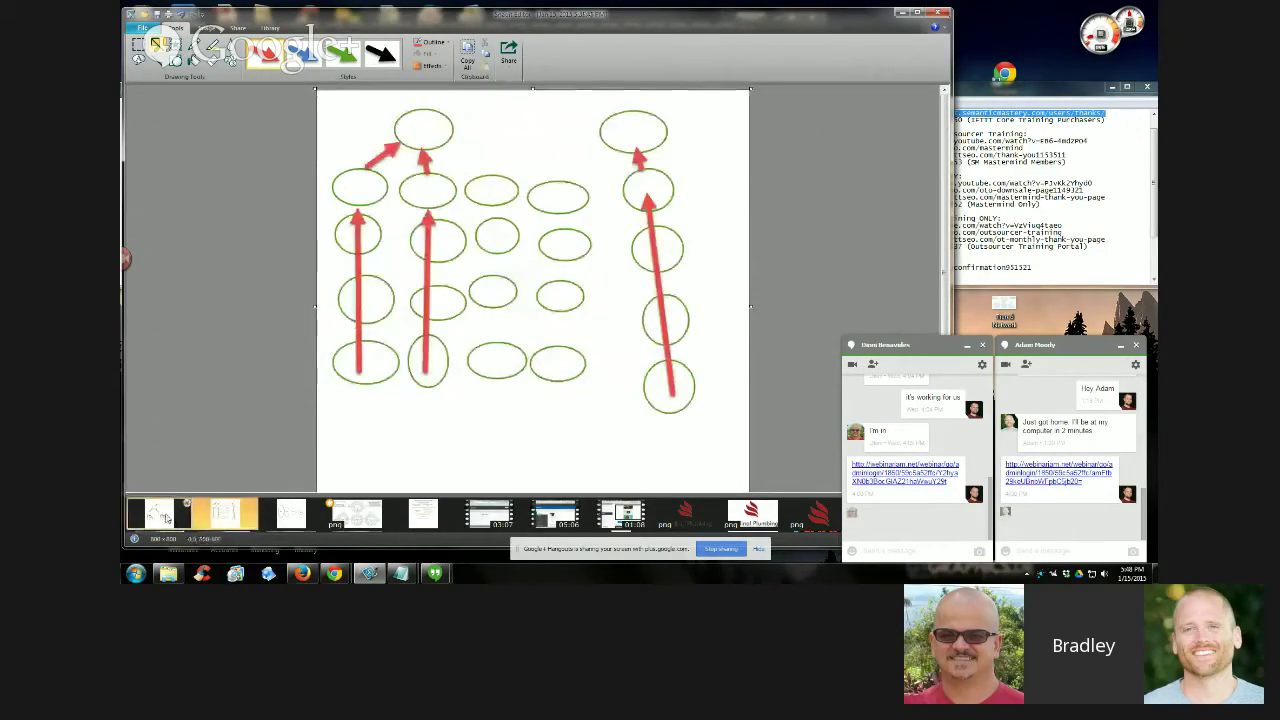
Reopen the first tray image showing the four-level oval tree with red arrows.
left_click(160, 514)
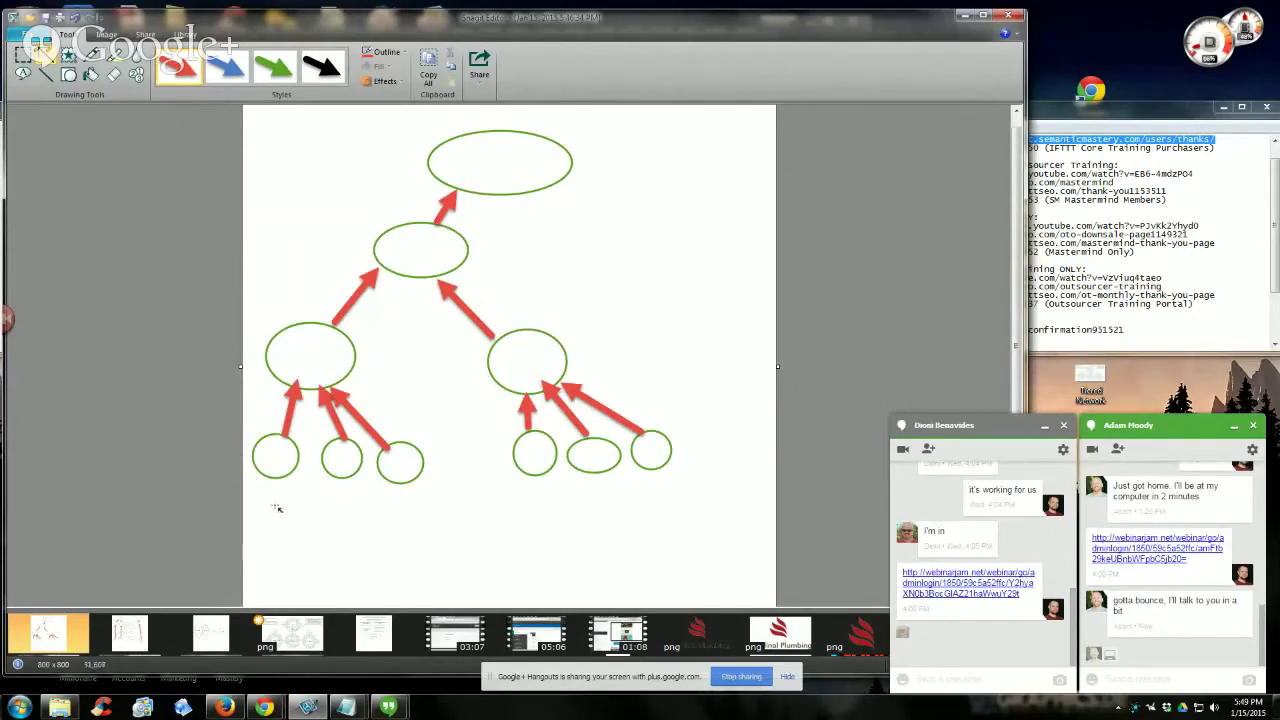
Add green arrows pointing up into the three bottom-left circles, then open the tree removal keyword image.
left_click(268, 66)
left_click_drag(290, 512, 286, 472)
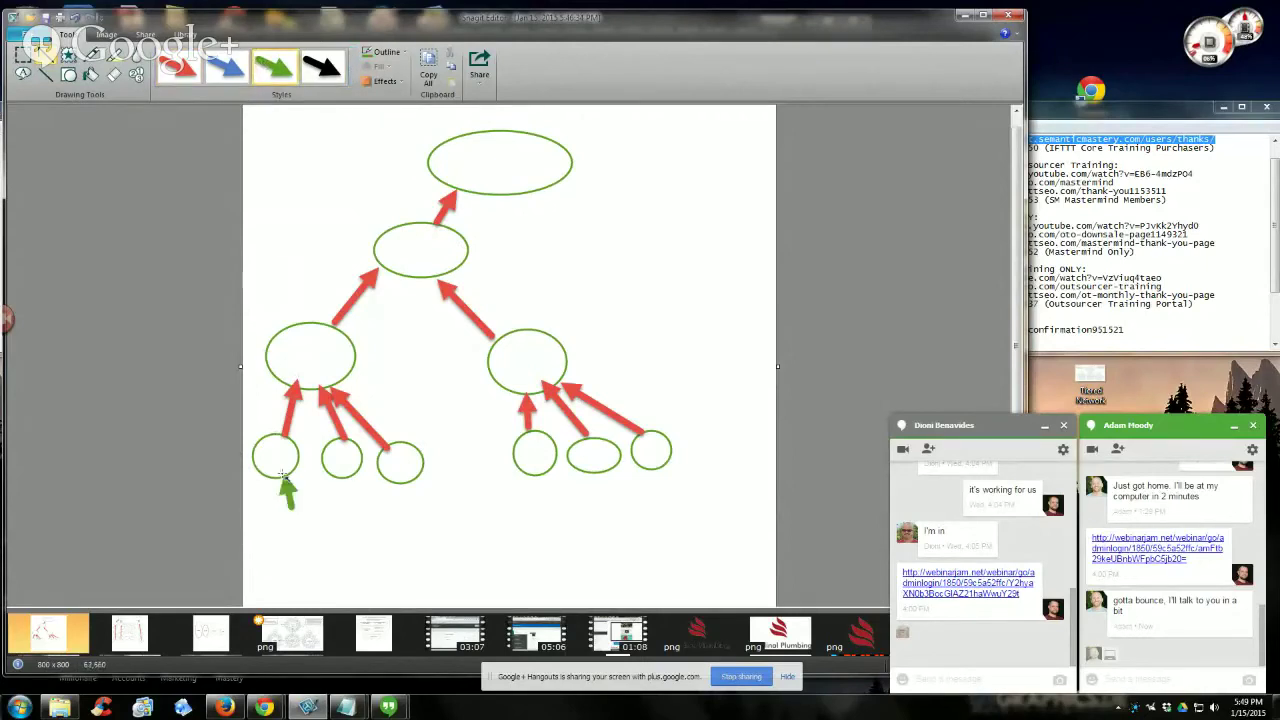
left_click_drag(263, 514, 261, 472)
left_click_drag(328, 526, 330, 478)
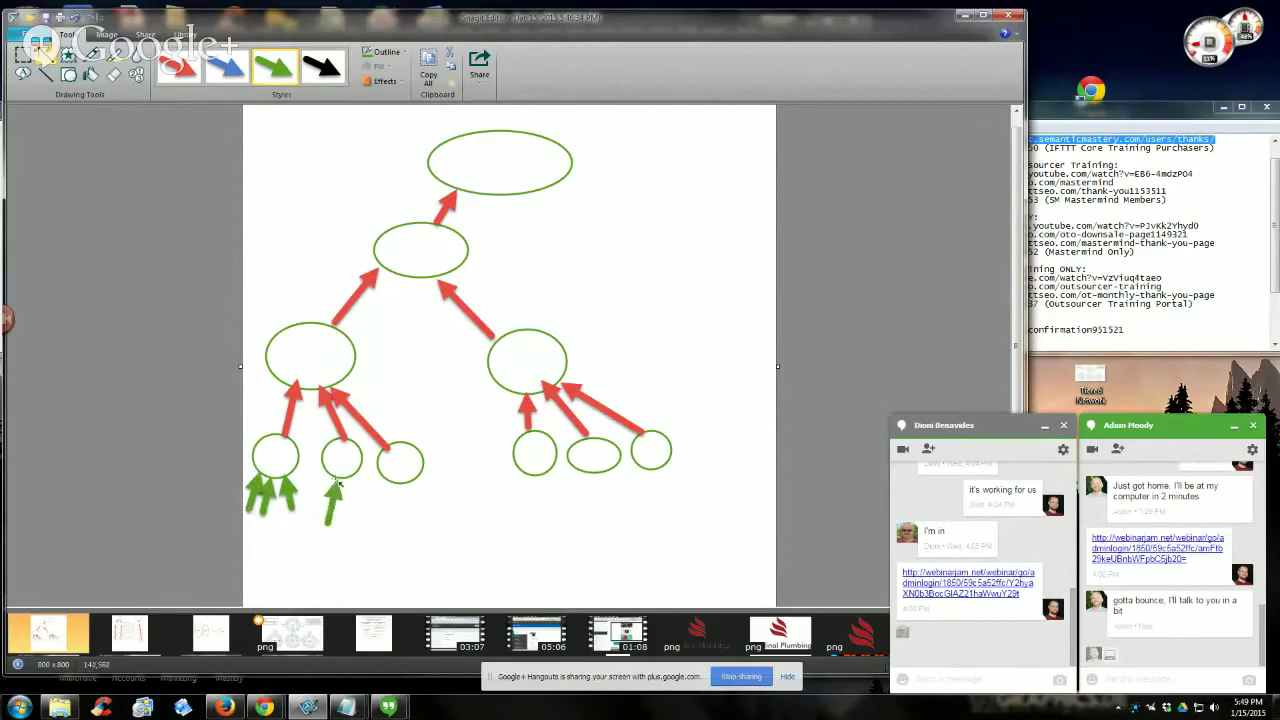
mouse_move(350, 528)
left_mouse_down()
mouse_move(345, 486)
mouse_move(374, 480)
left_mouse_up()
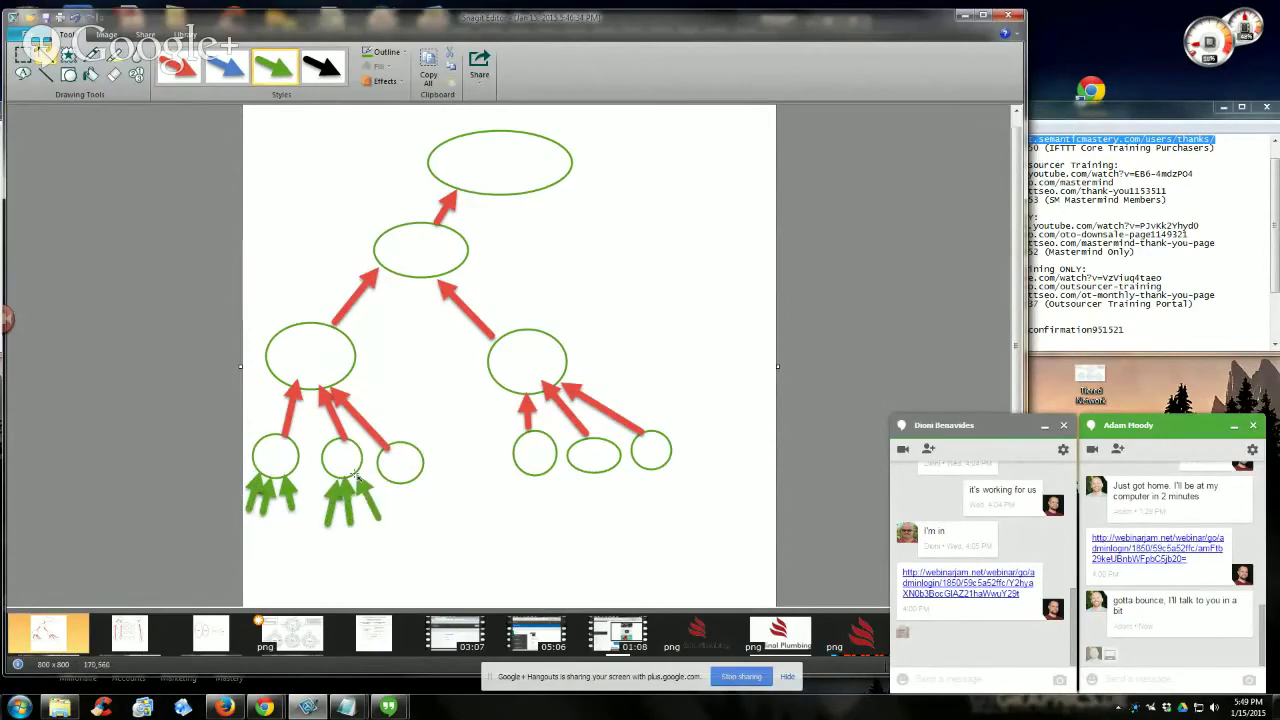
left_click_drag(382, 524, 405, 476)
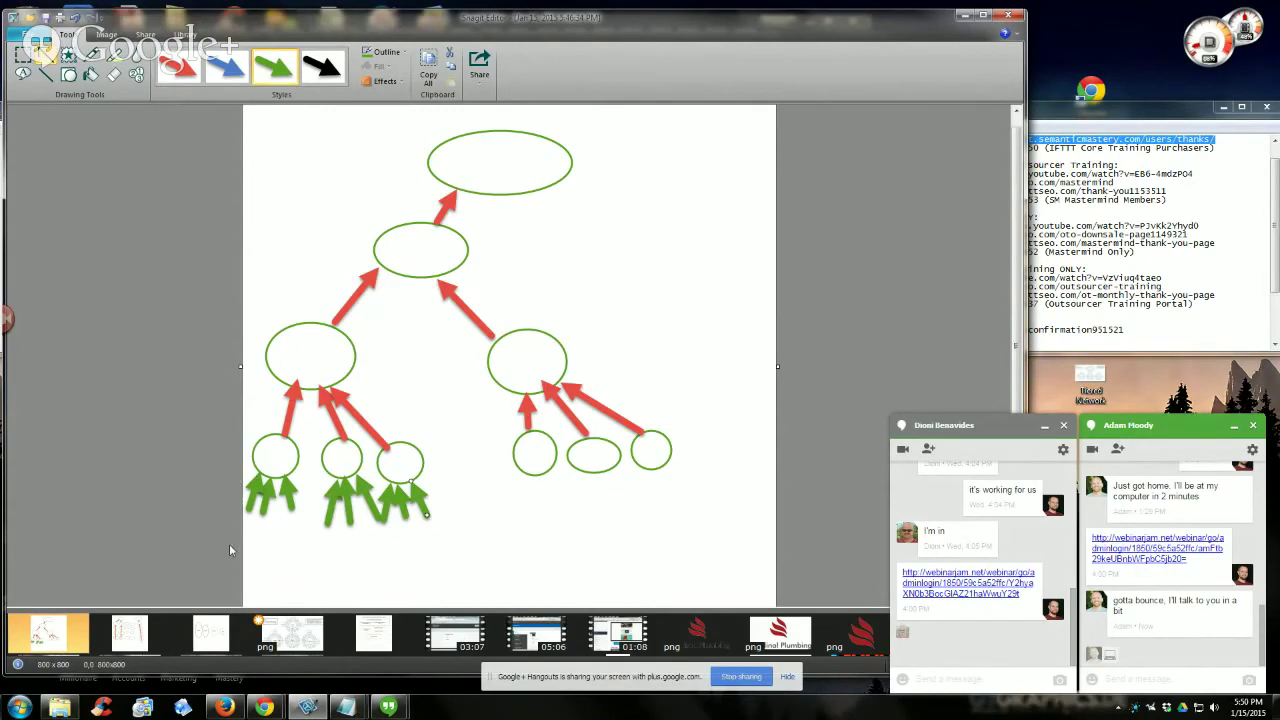
left_click(377, 640)
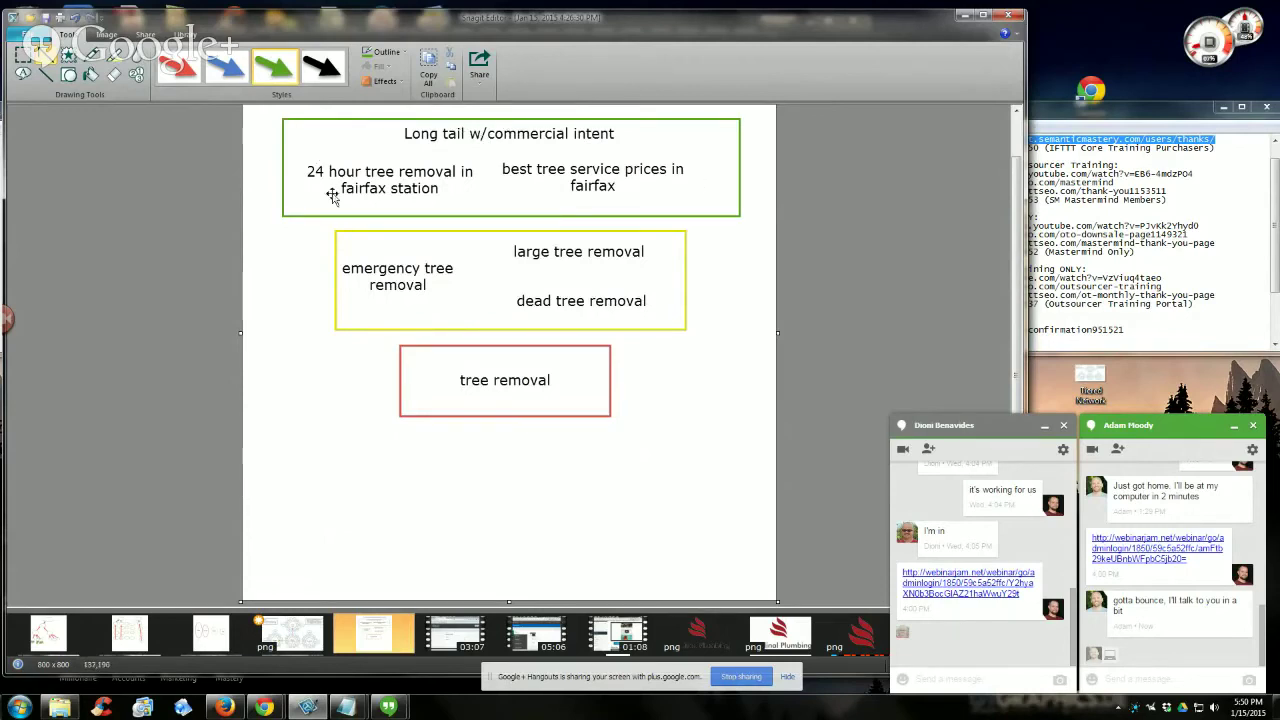
Back on the tree diagram, add green arrows under the three bottom-right circles.
left_click(48, 632)
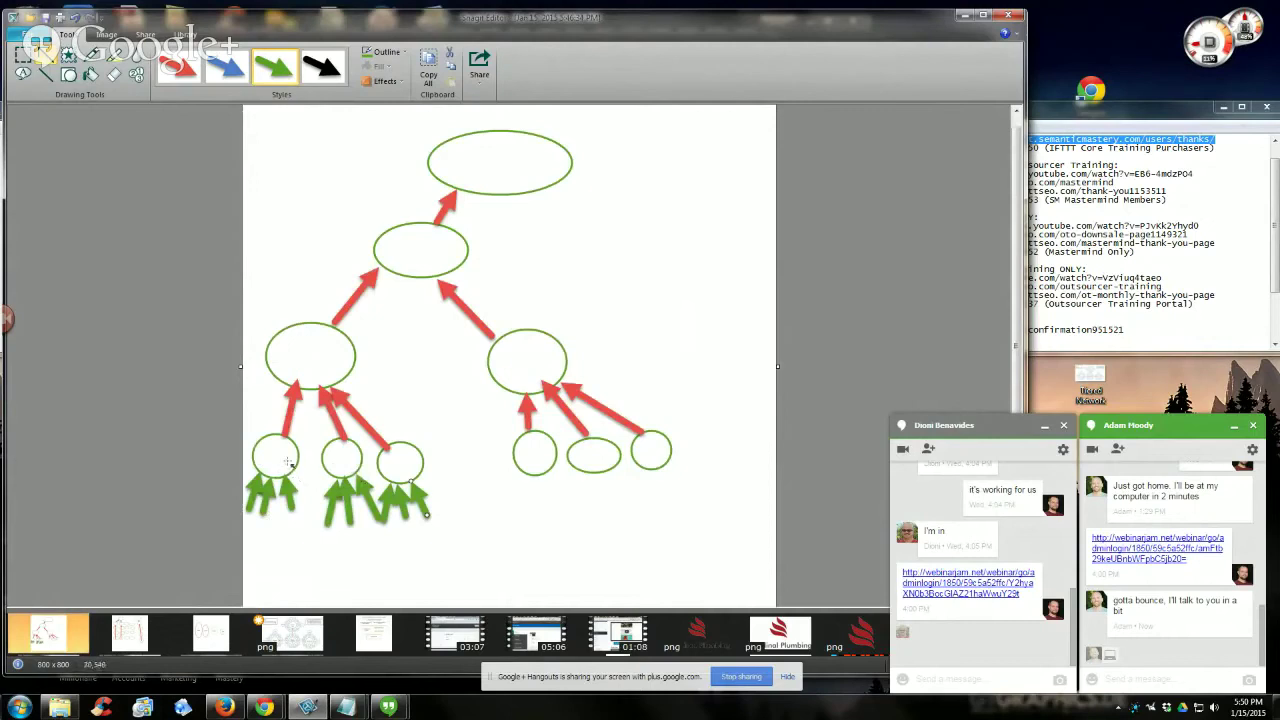
mouse_move(510, 508)
left_mouse_down()
mouse_move(522, 480)
mouse_move(549, 472)
left_mouse_up()
mouse_move(581, 512)
left_mouse_down()
mouse_move(582, 482)
mouse_move(599, 470)
left_mouse_up()
mouse_move(630, 520)
left_mouse_down()
mouse_move(613, 468)
mouse_move(654, 466)
left_mouse_up()
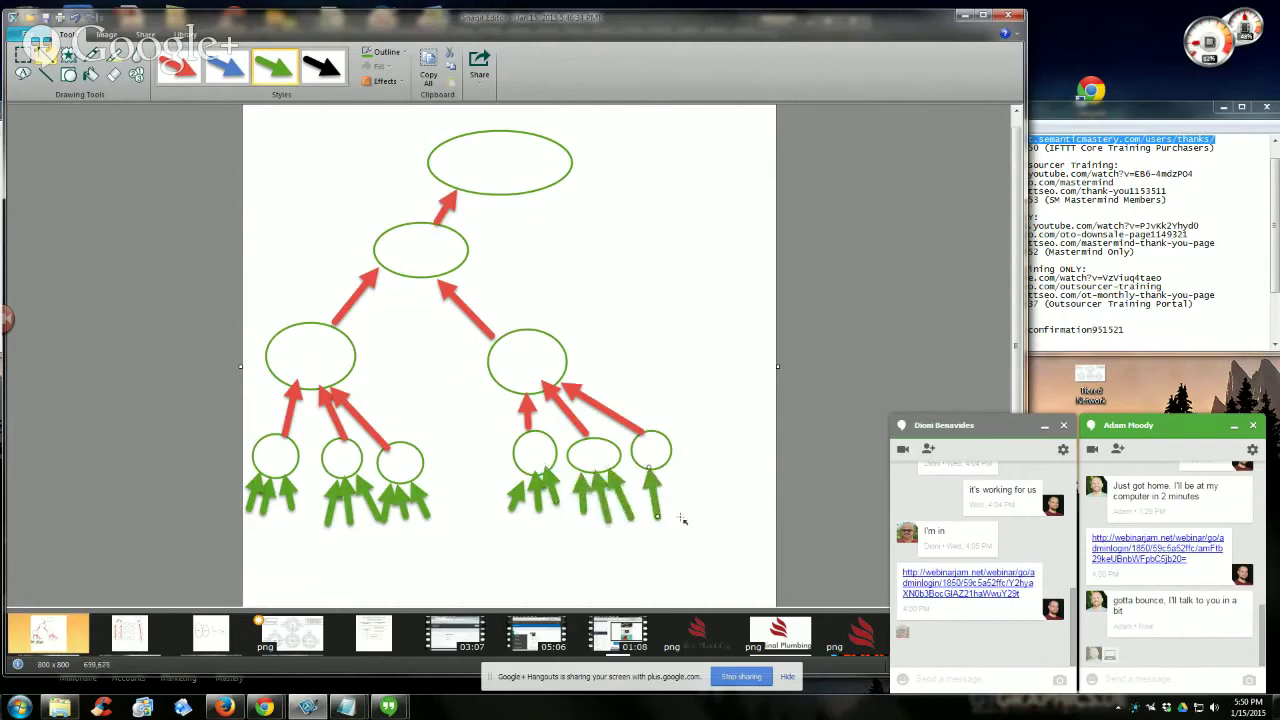
left_click_drag(686, 518, 670, 468)
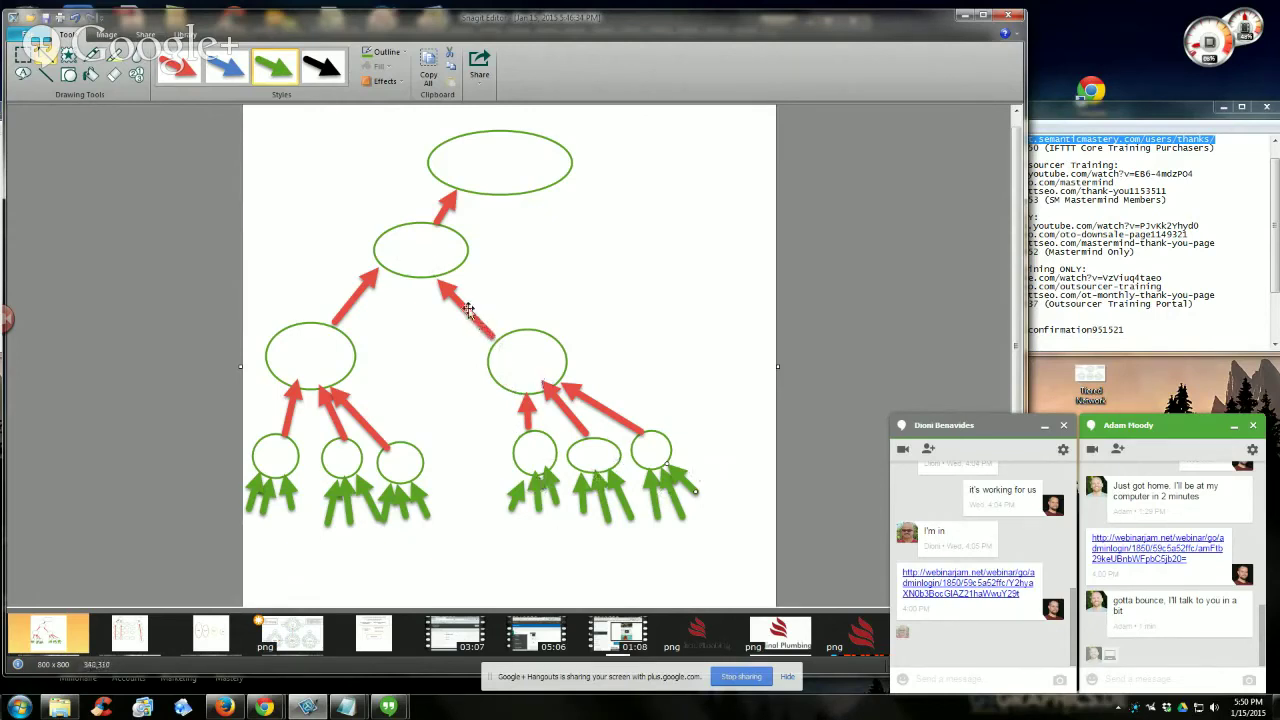
Undo the accidental small green arrow and bring the Silo Google Doc forward.
left_click(403, 250)
key("ctrl+z")
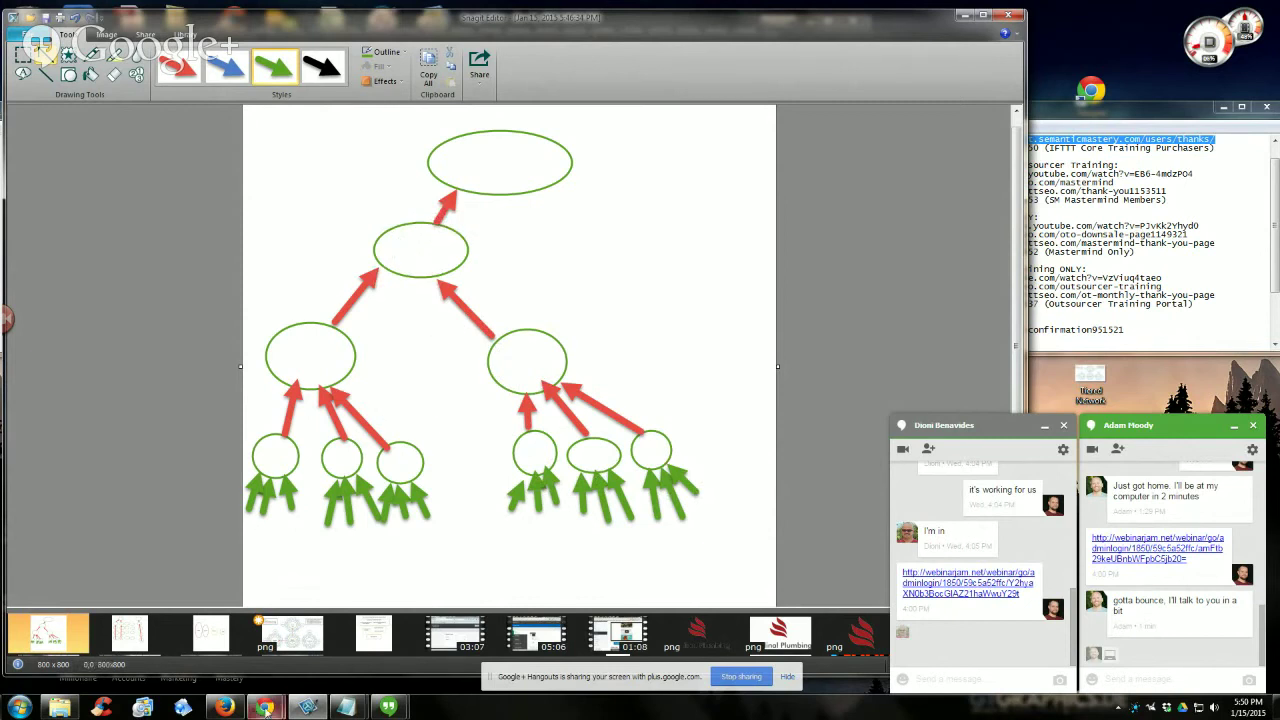
mouse_move(265, 708)
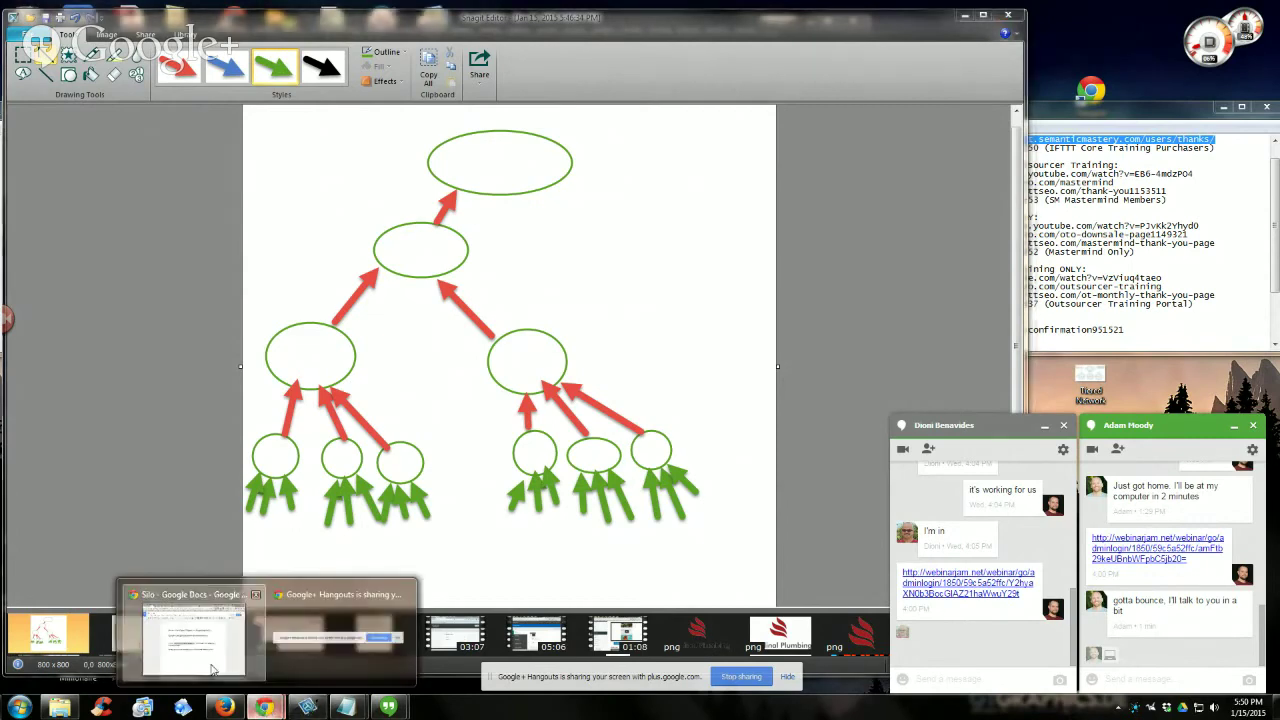
left_click(193, 630)
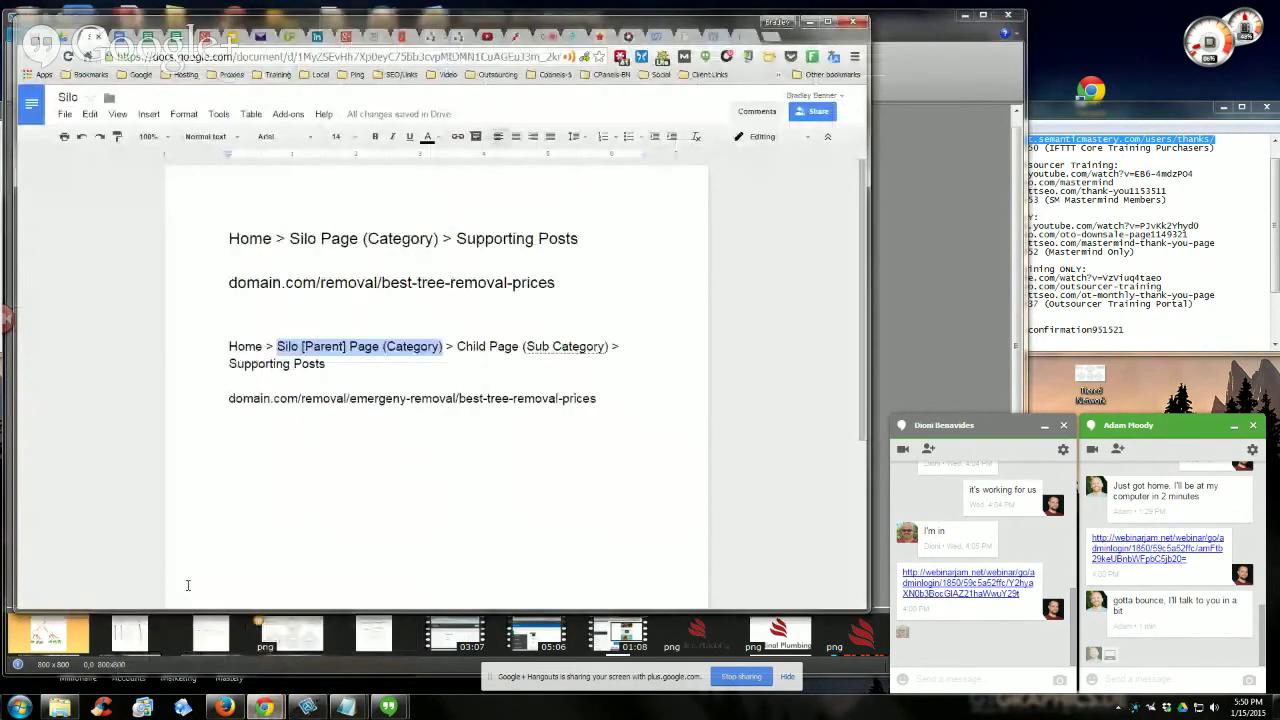
Type the heading 'Location silos' on the document's last line.
left_click(187, 585)
type("L")
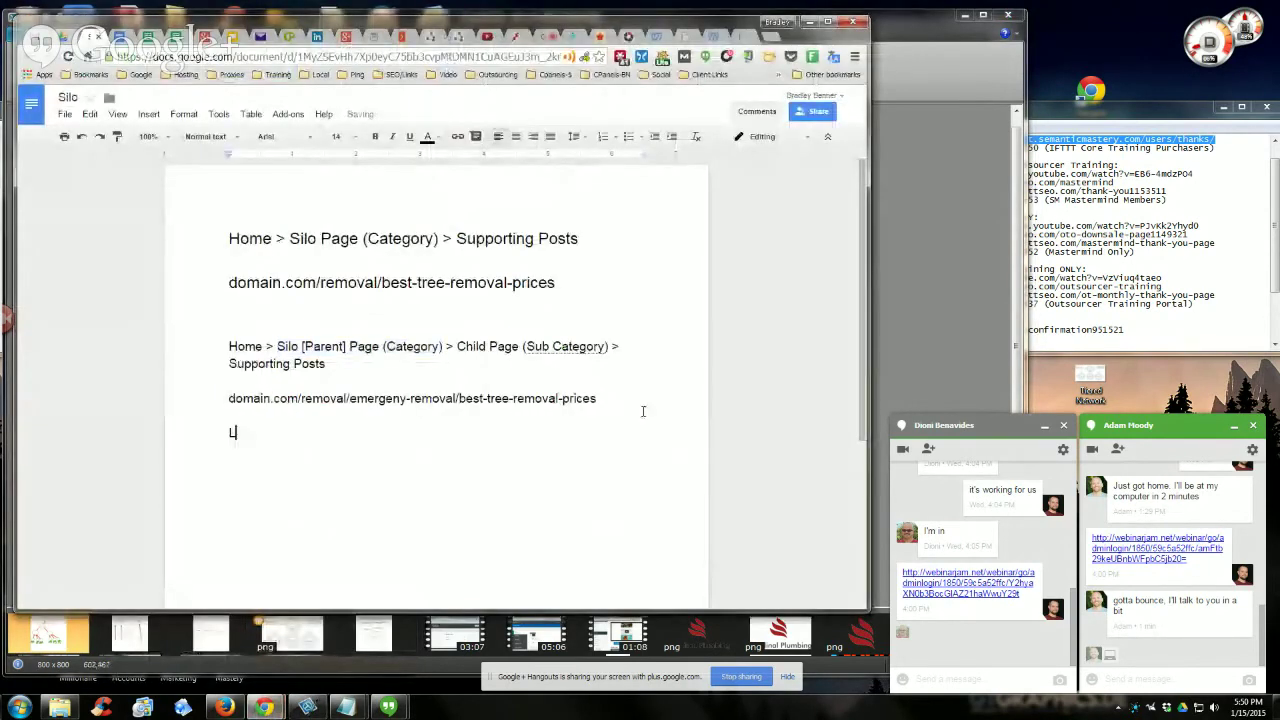
type("ocation sil")
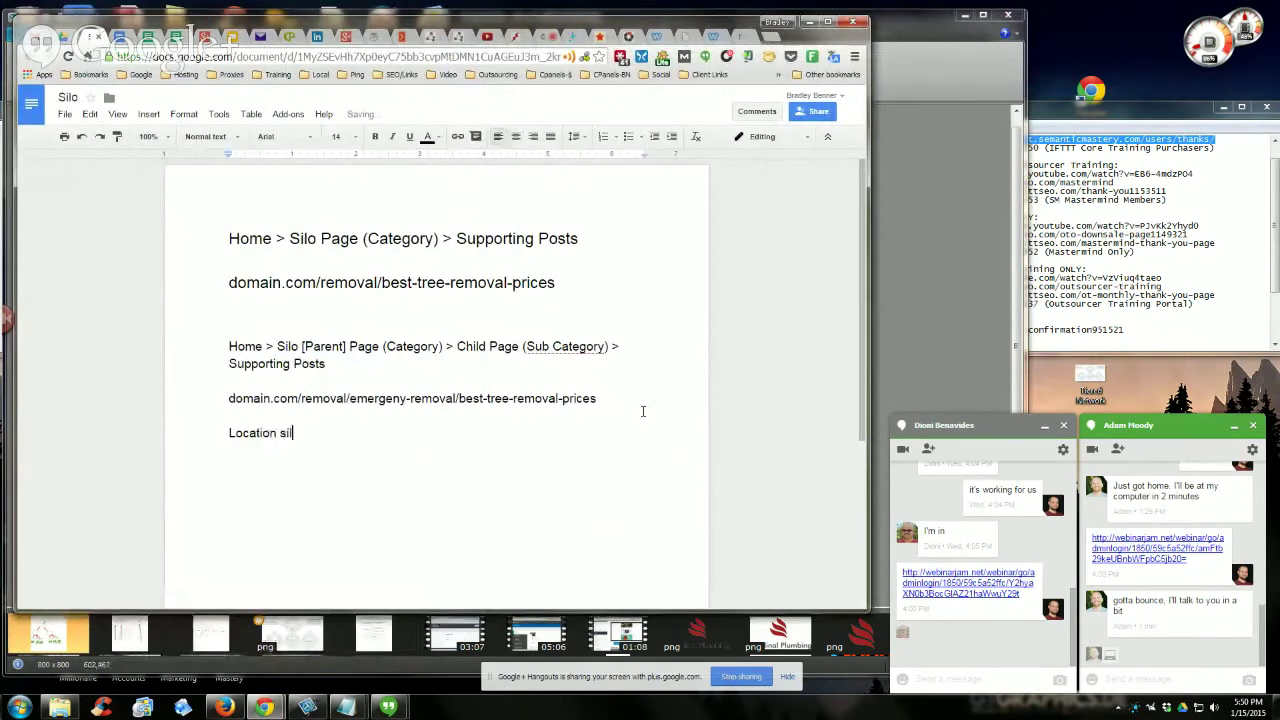
type("o")
key("Return")
key("BackSpace")
type("s")
Add the example URL domain.com/virginia/faifax-county/vienna below the Location silos heading.
left_click_drag(237, 284, 505, 284)
left_click(294, 478)
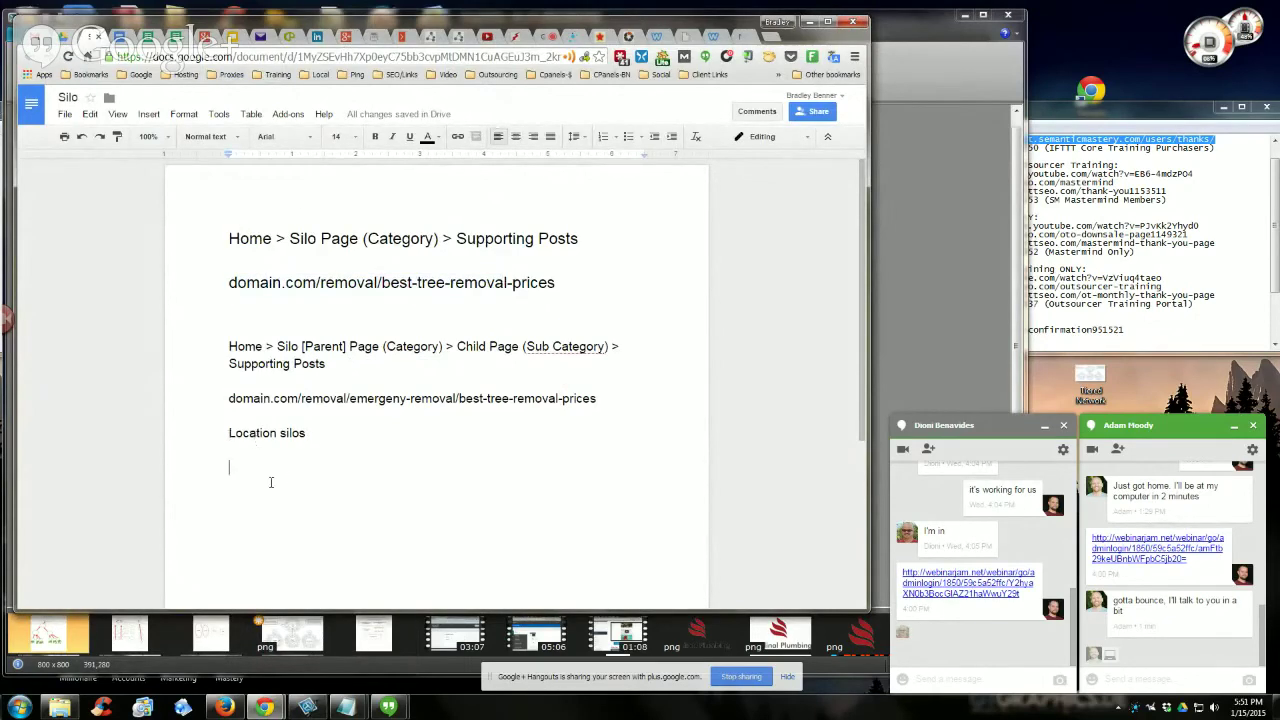
scroll(270, 482, "down", 1)
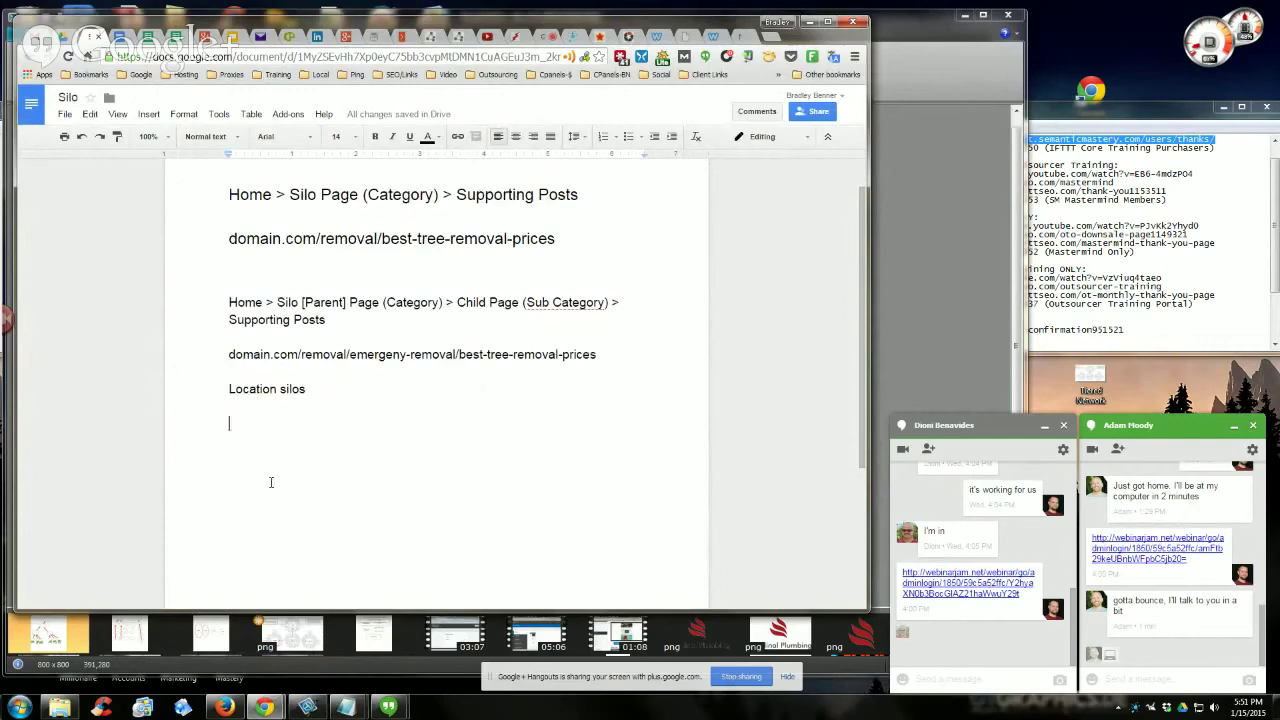
key("Return")
type("domain")
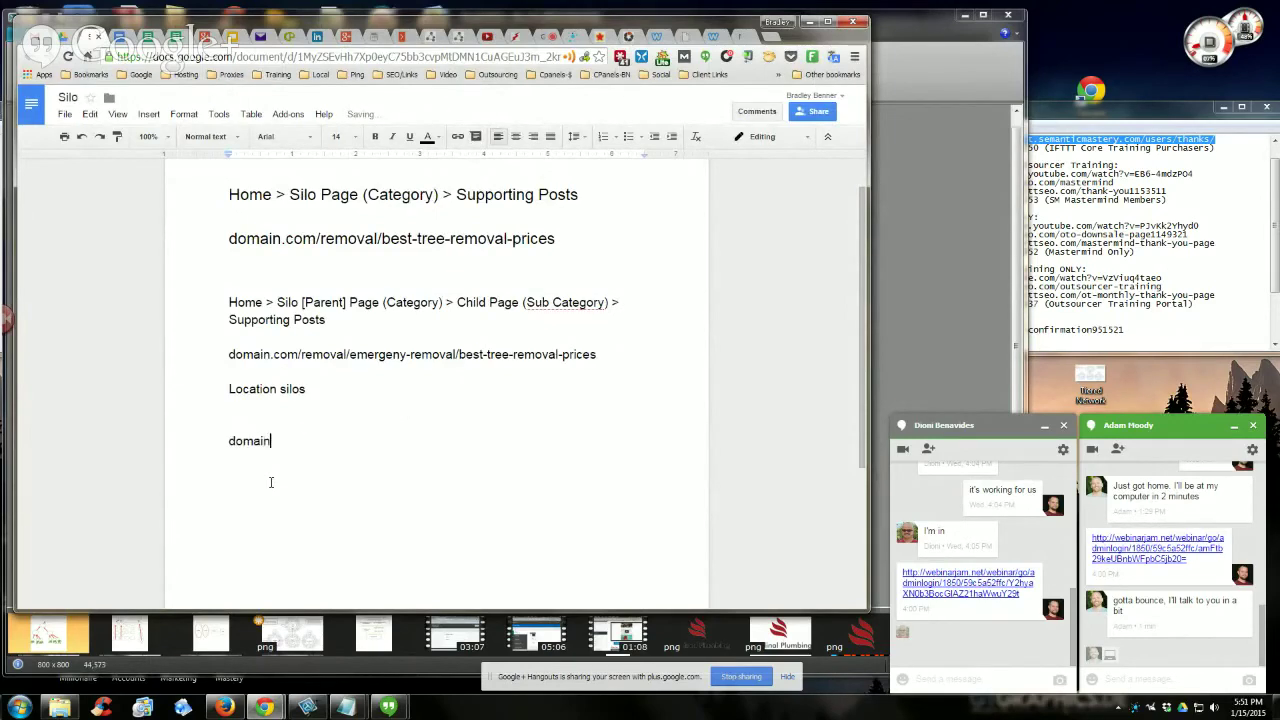
type(".com/")
type("virgini")
type("a")
type("/")
type("far")
type("i")
key("BackSpace")
key("BackSpace")
key("BackSpace")
type("ifacx")
key("BackSpace")
key("BackSpace")
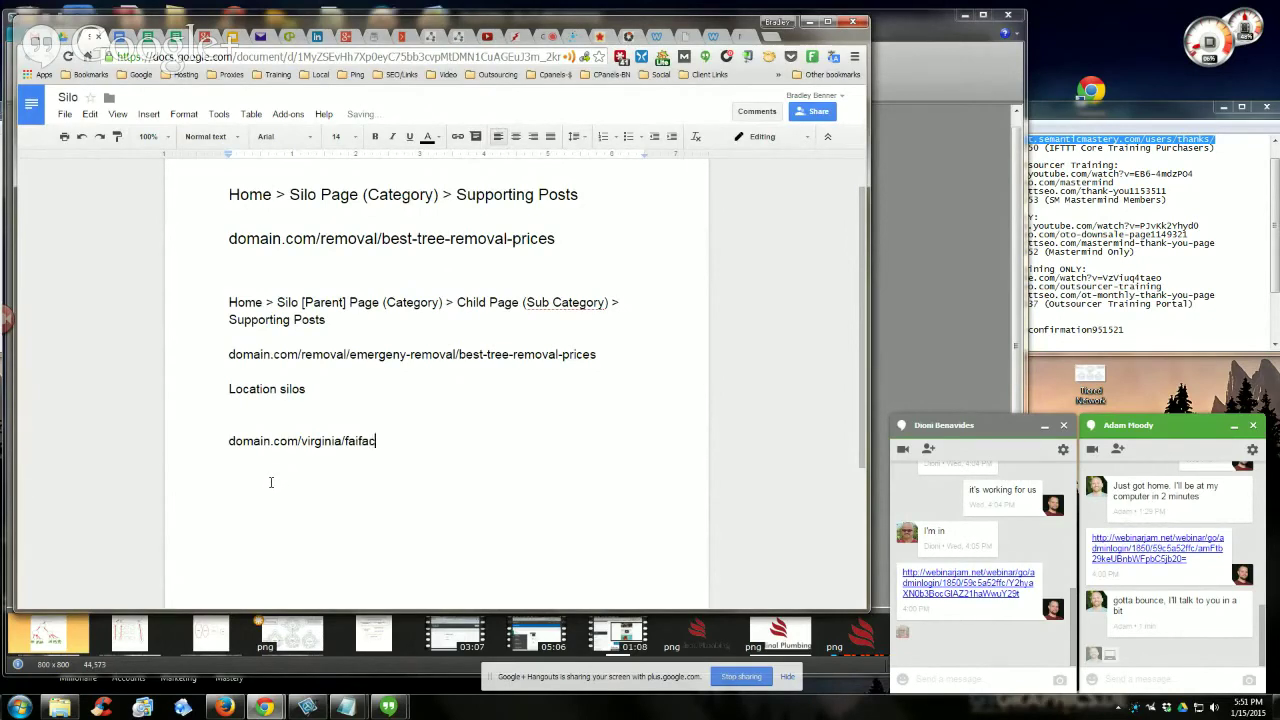
type("x-county/")
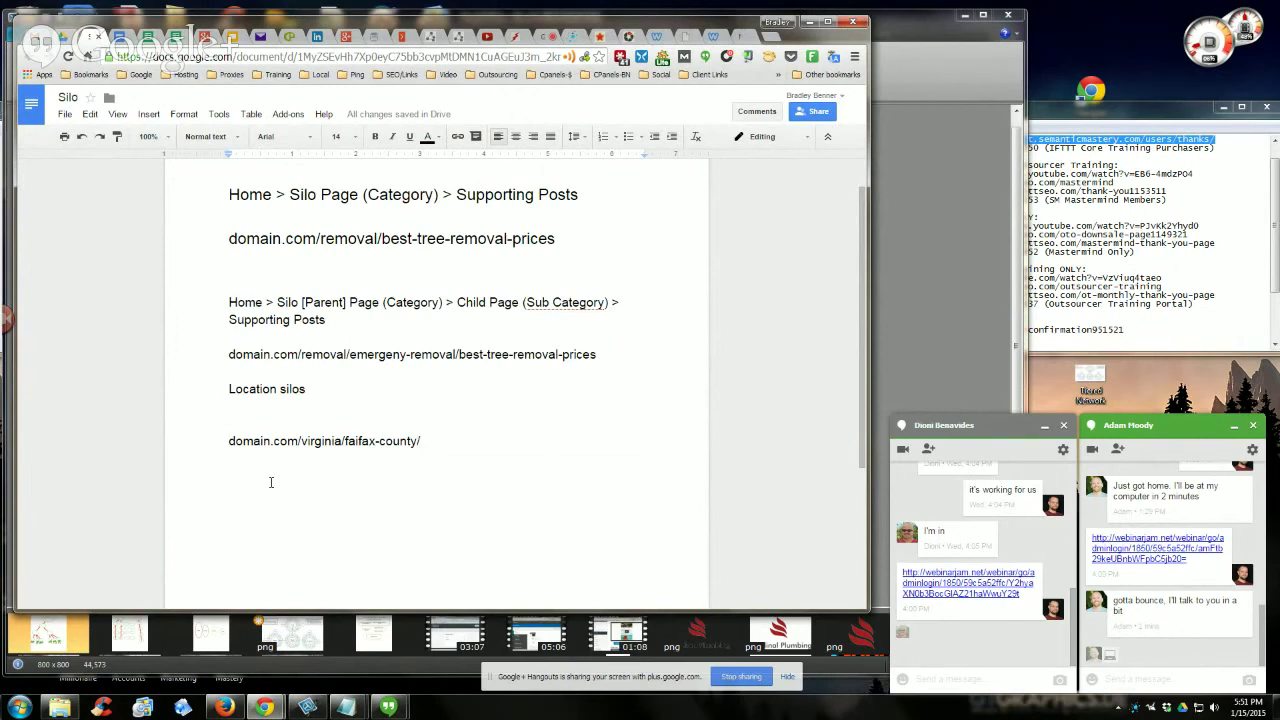
type("vienna")
key("Return")
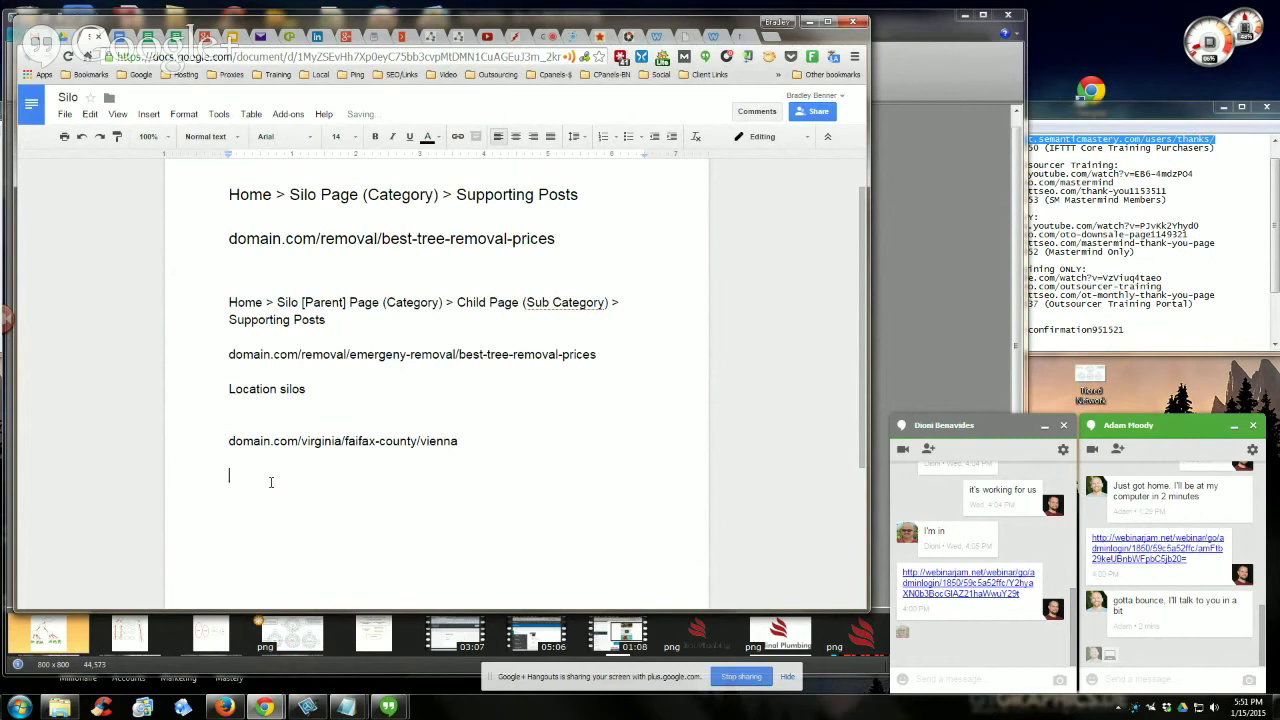
left_click_drag(296, 441, 341, 441)
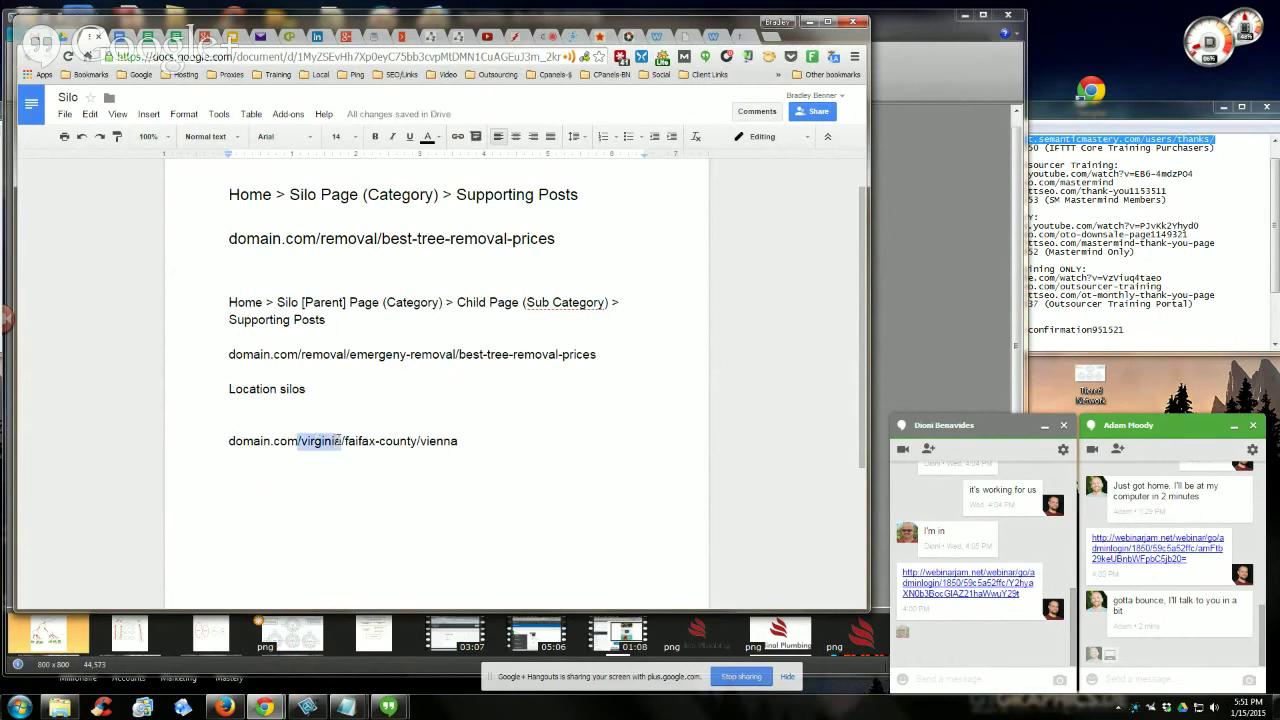
Add domain.com/maryland/prince-george/city below the Vienna URL and point out virginia as the state.
left_click(297, 472)
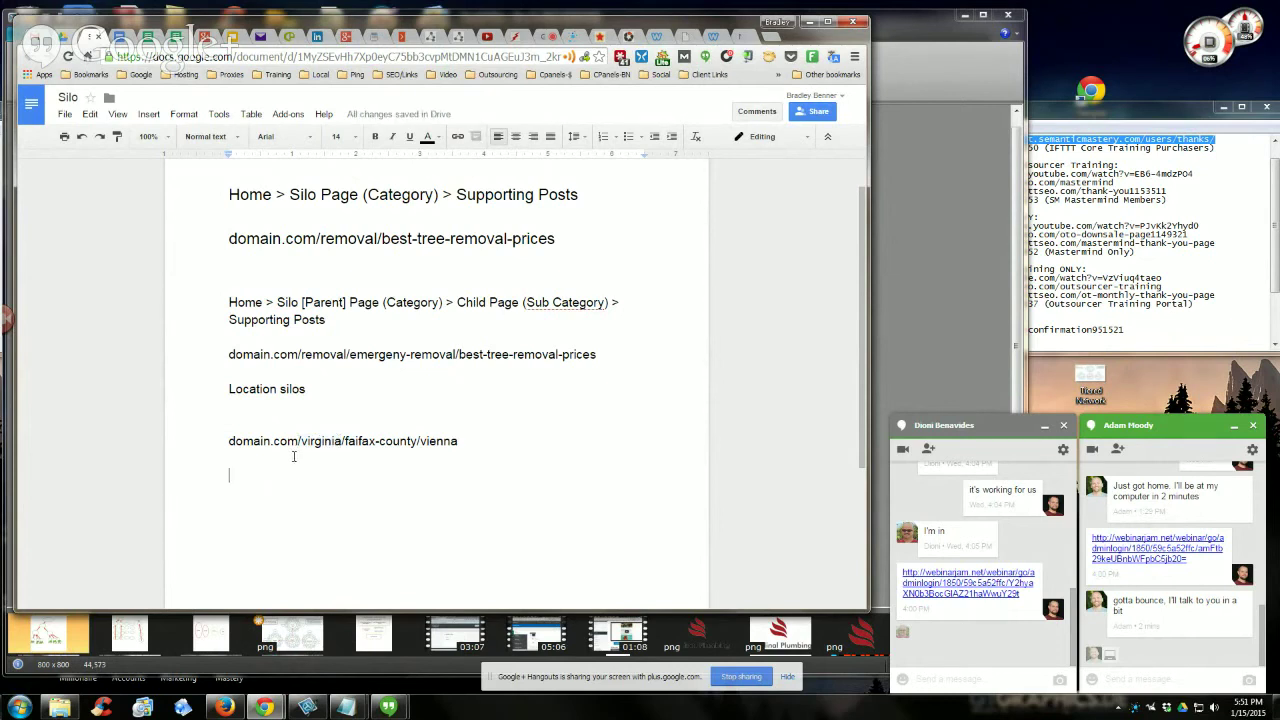
type("domain.")
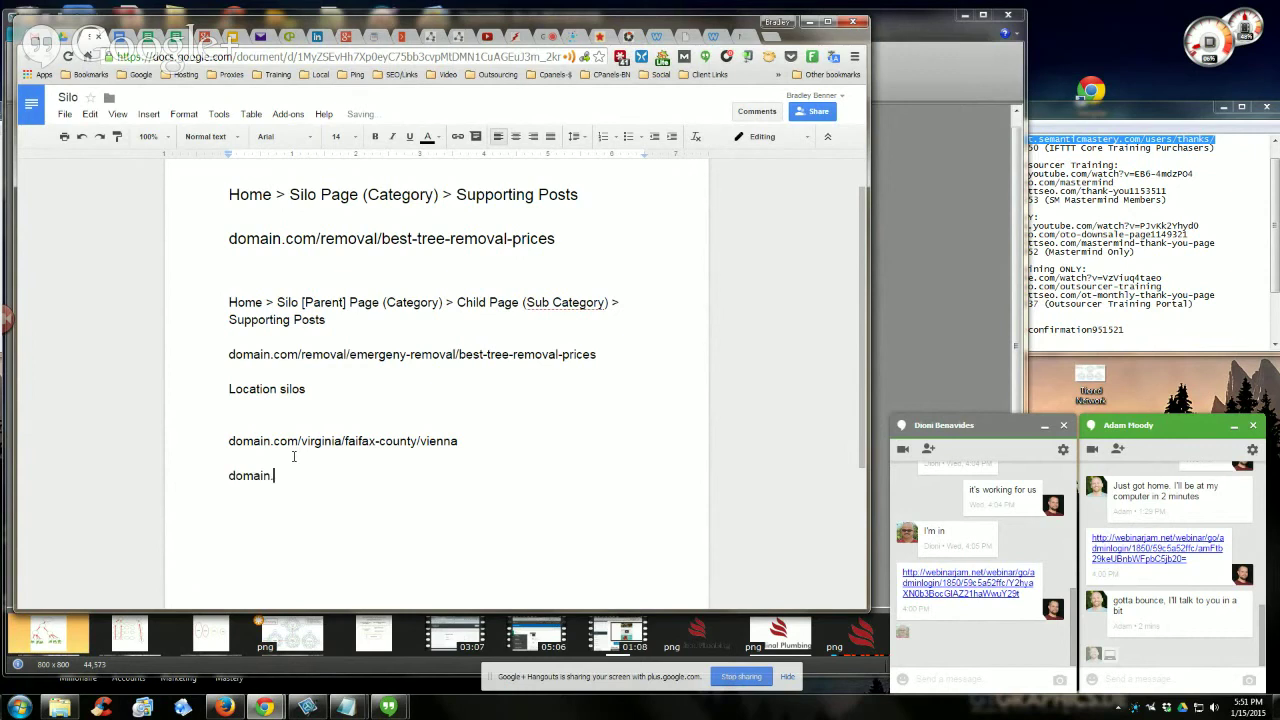
type("com")
type("/maryla")
type("nd")
type("/")
type("pro")
type("ince")
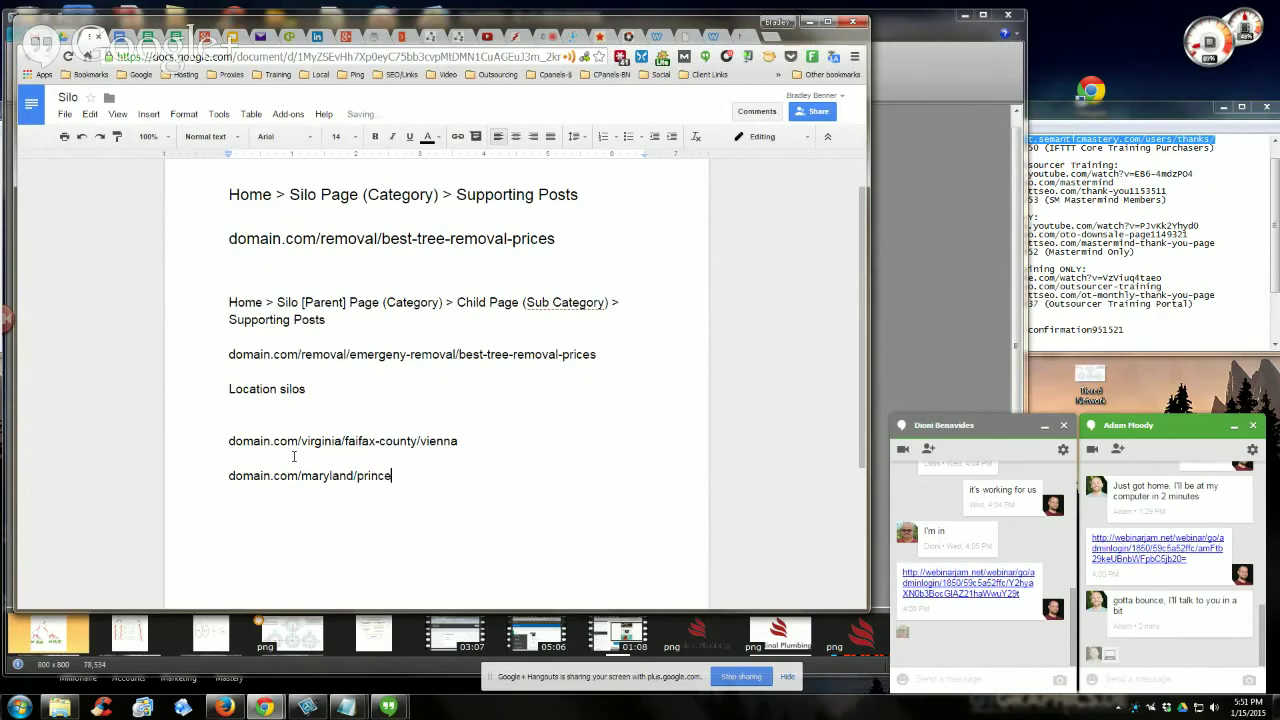
type("-george/city")
key("Return")
scroll(276, 456, "down", 1)
left_click_drag(229, 396, 340, 396)
left_click(300, 396)
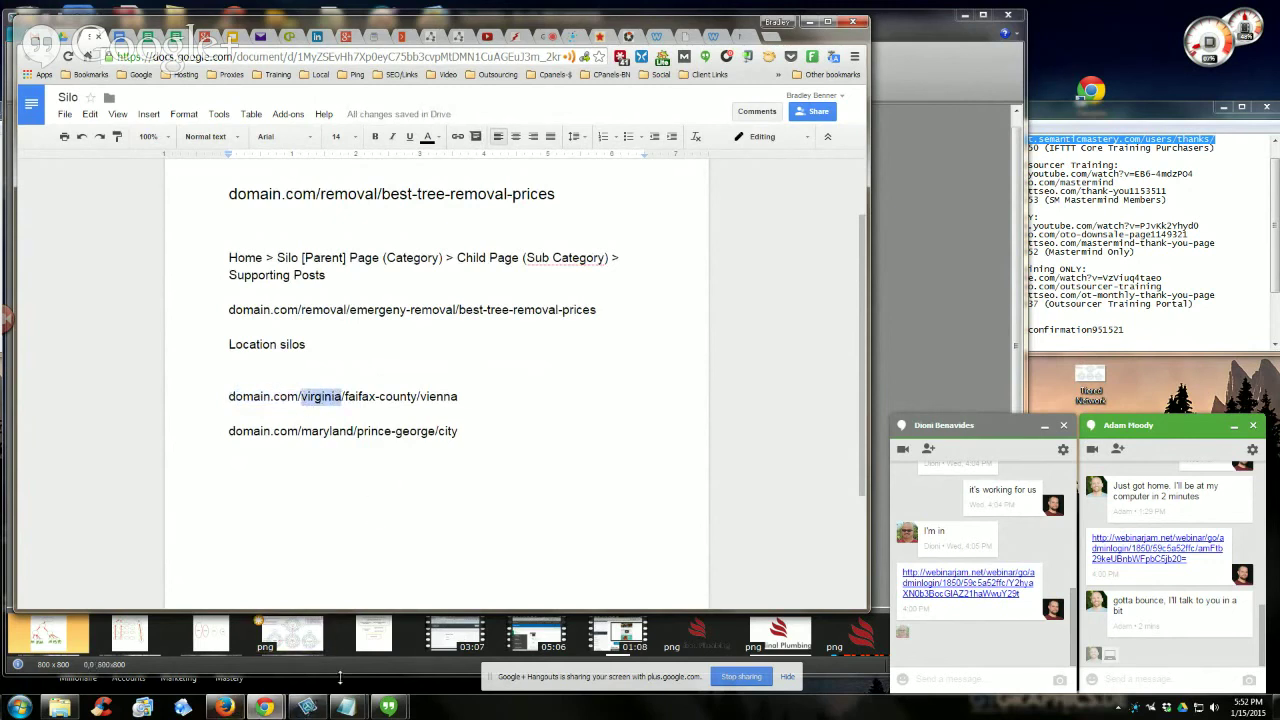
Switch to the Snagit window showing the silo tree diagram with red and green arrows.
left_click(316, 710)
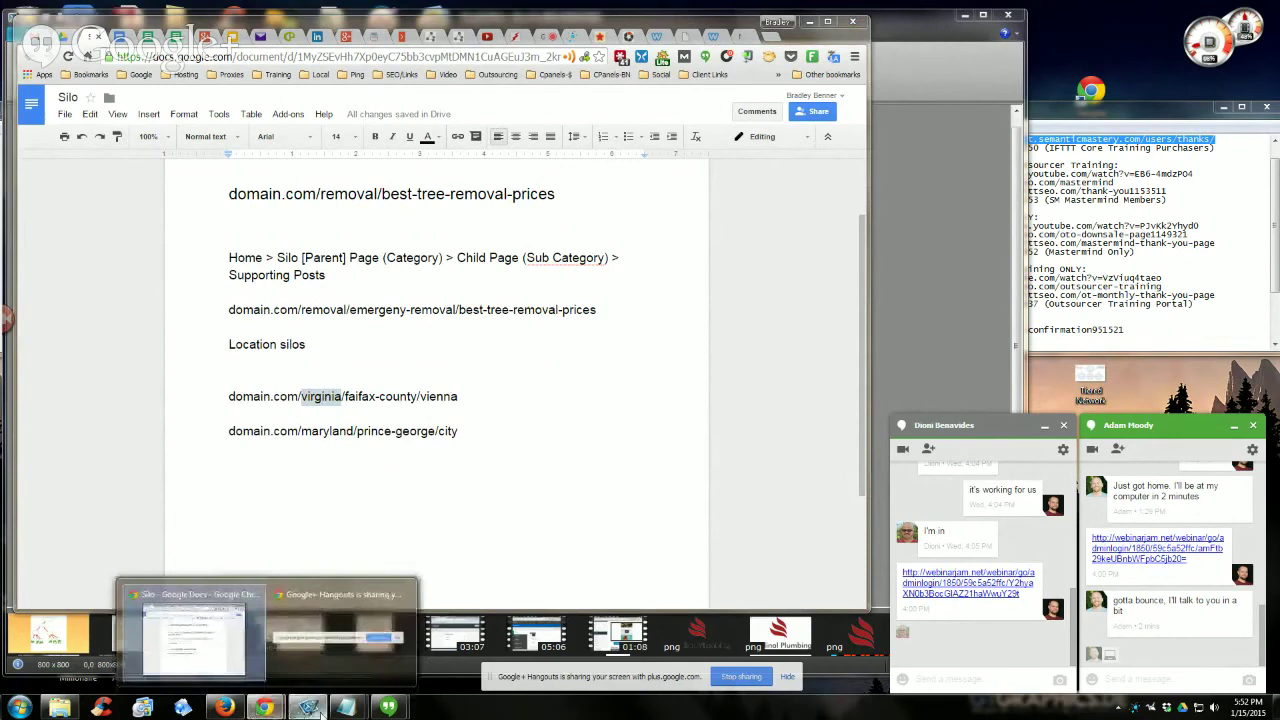
left_click(316, 710)
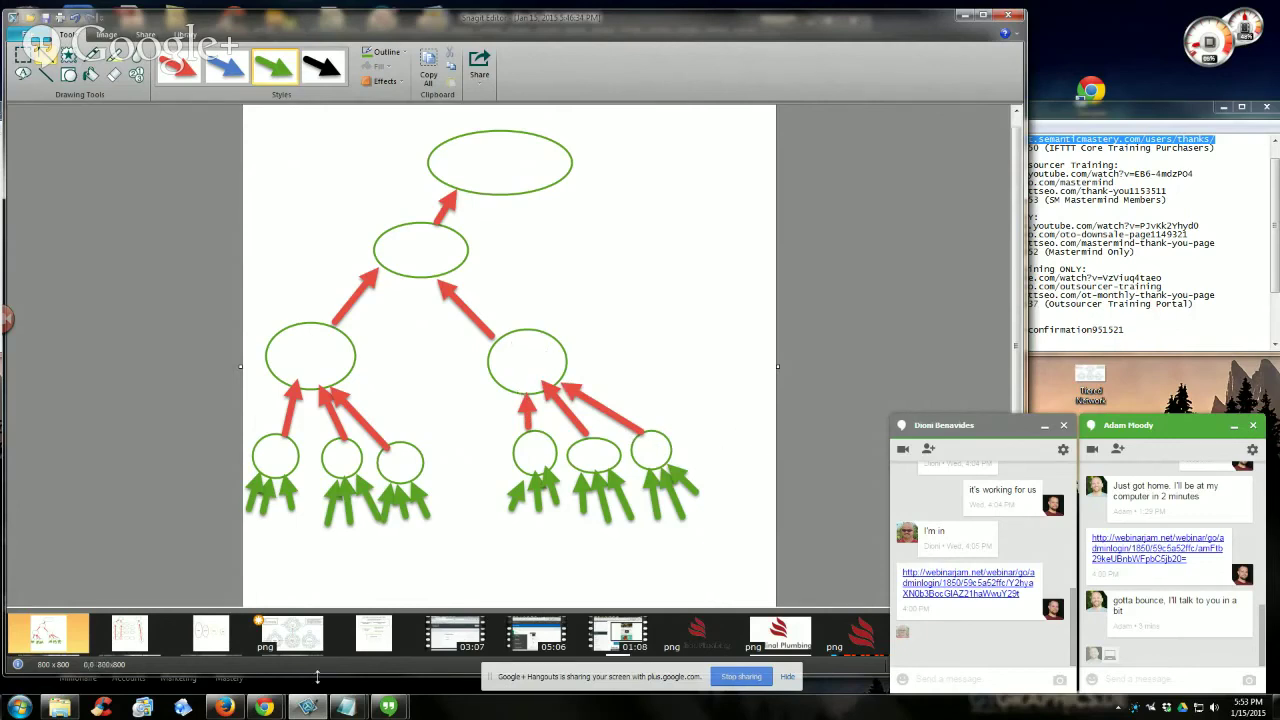
mouse_move(280, 708)
Draw a new green oval to the right of the tree, then return to the Silo Google Doc.
key("s")
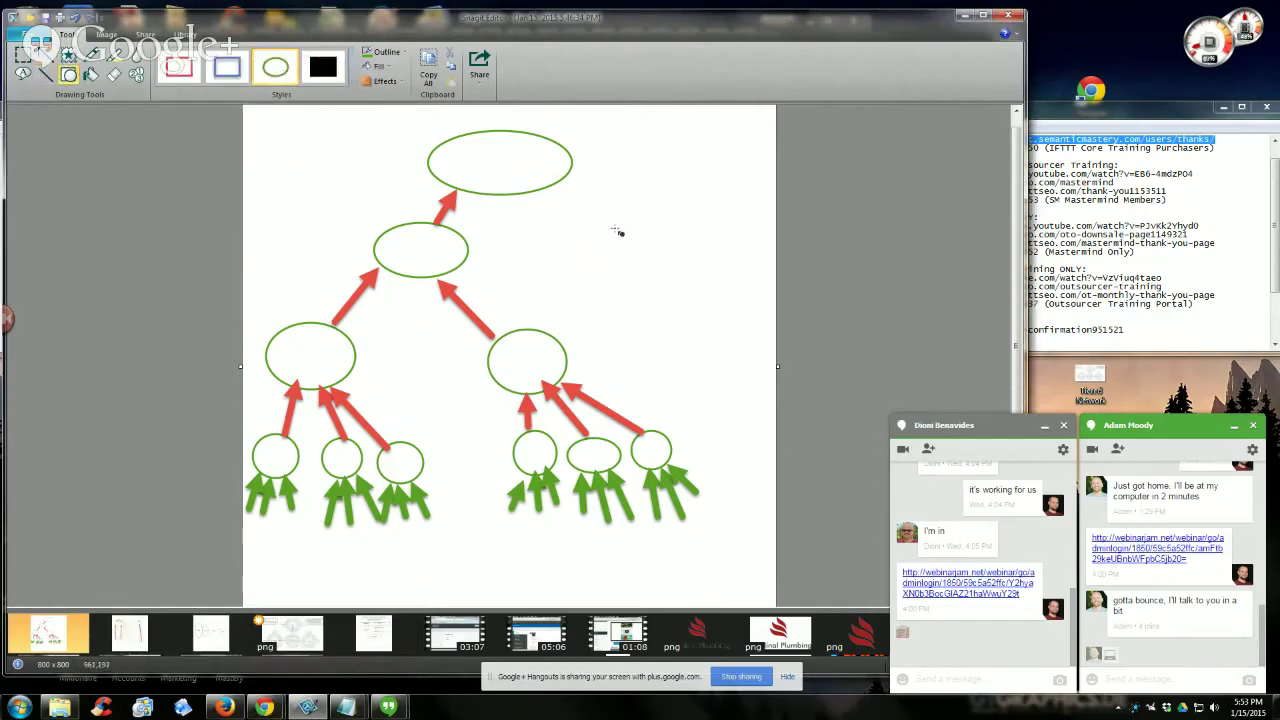
left_click_drag(614, 228, 706, 287)
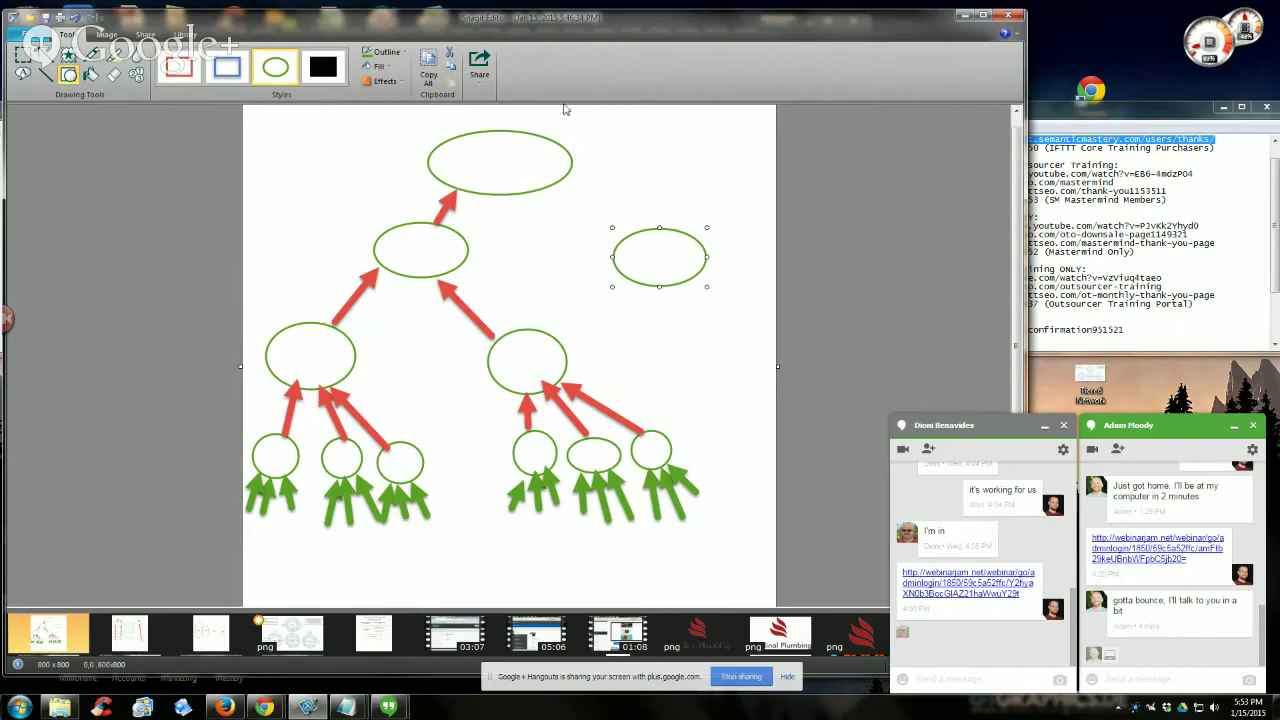
mouse_move(263, 707)
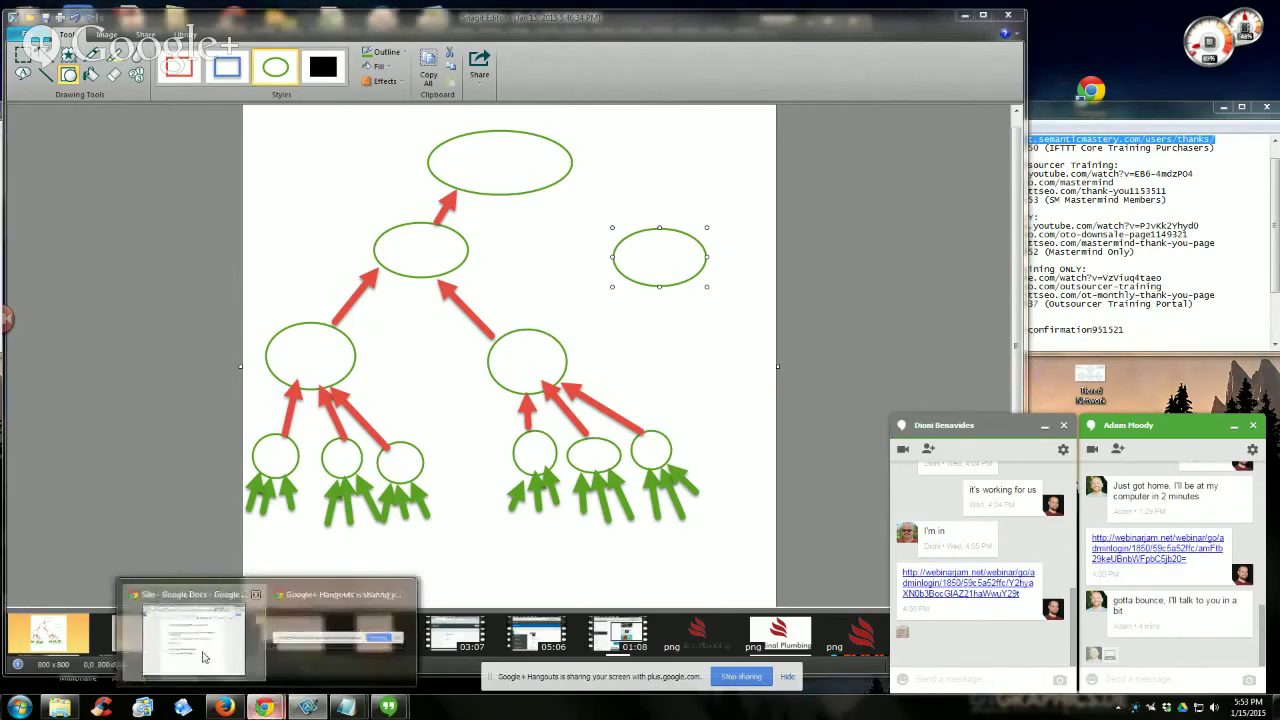
left_click(203, 657)
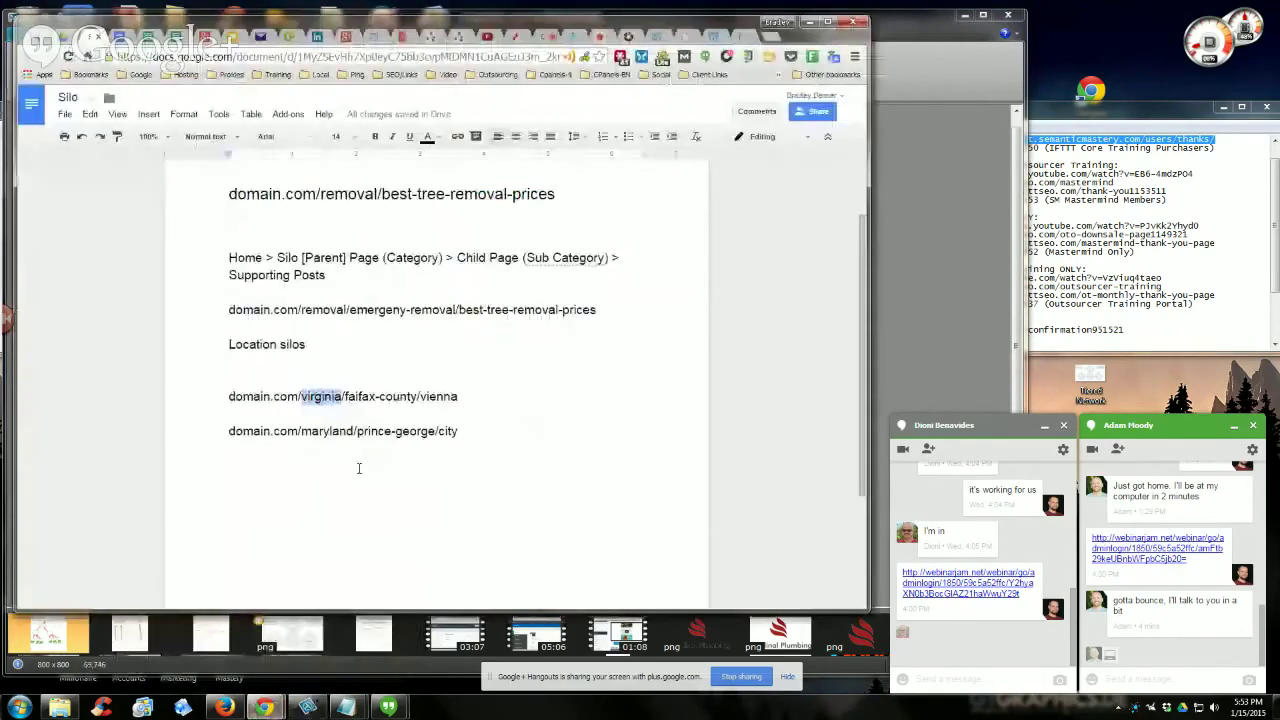
Start a new line below the Maryland URL reading domain.com/.
left_click(393, 453)
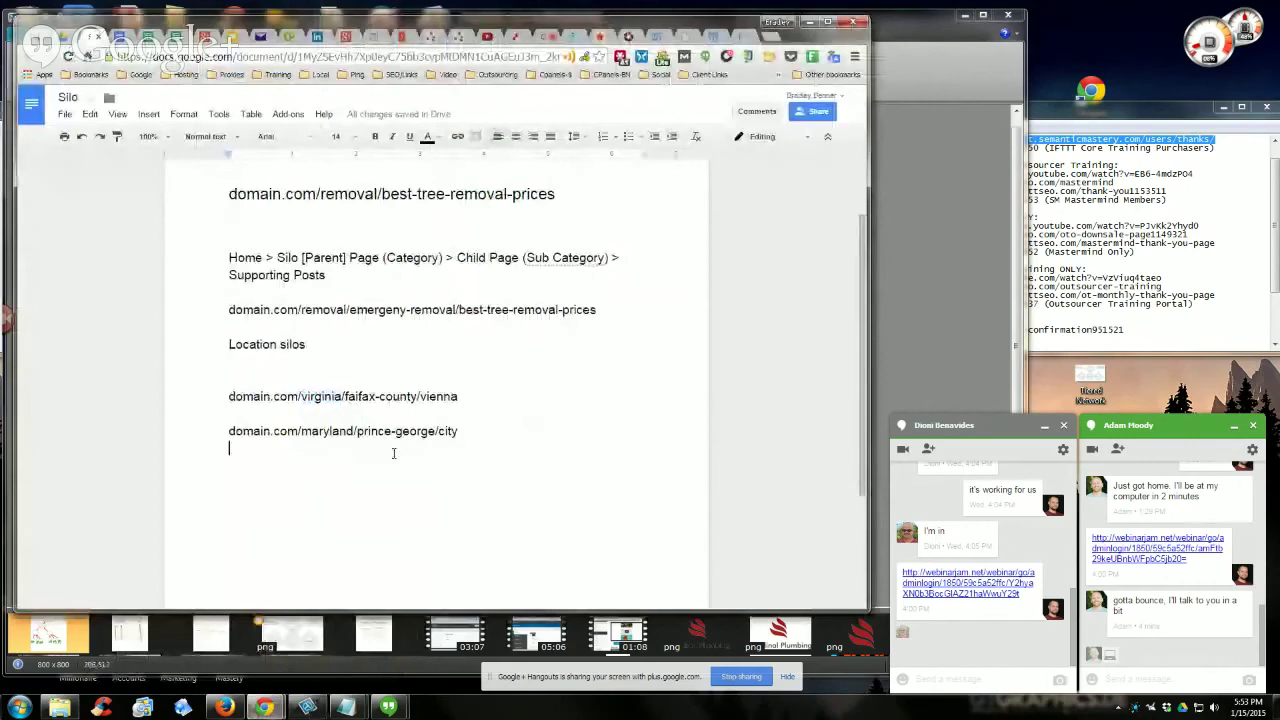
key("Return")
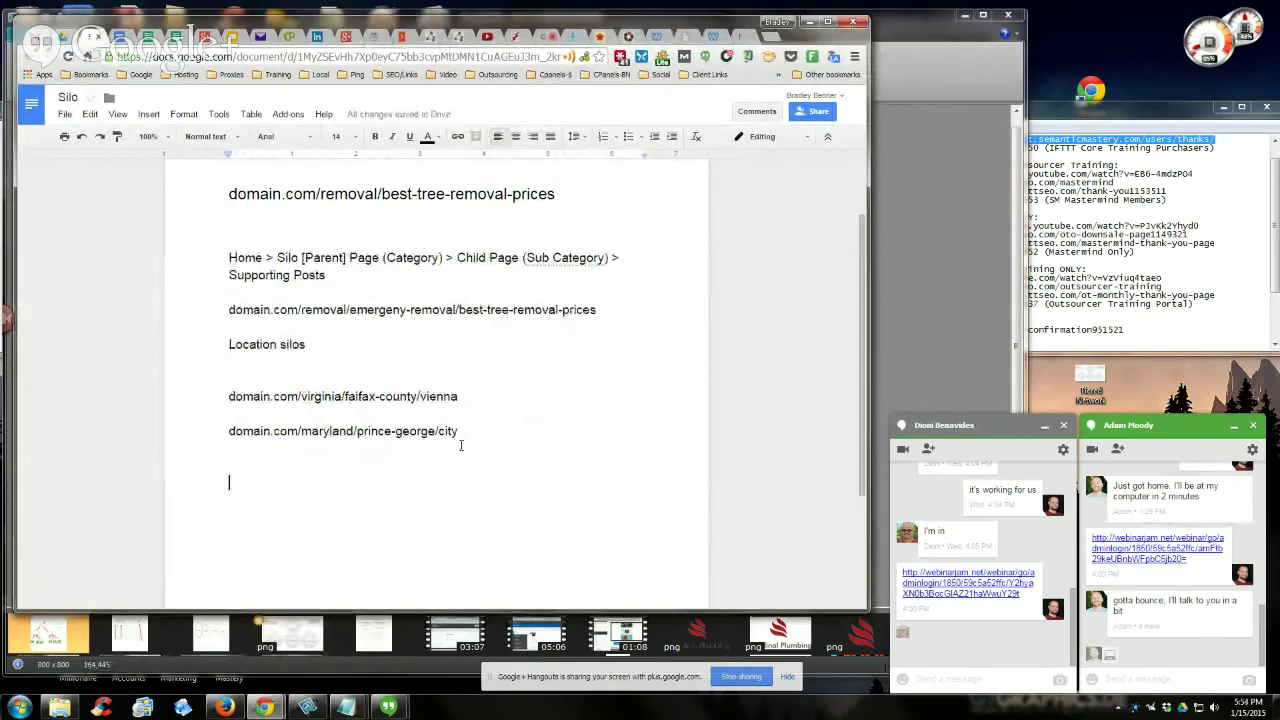
type("domain.com/")
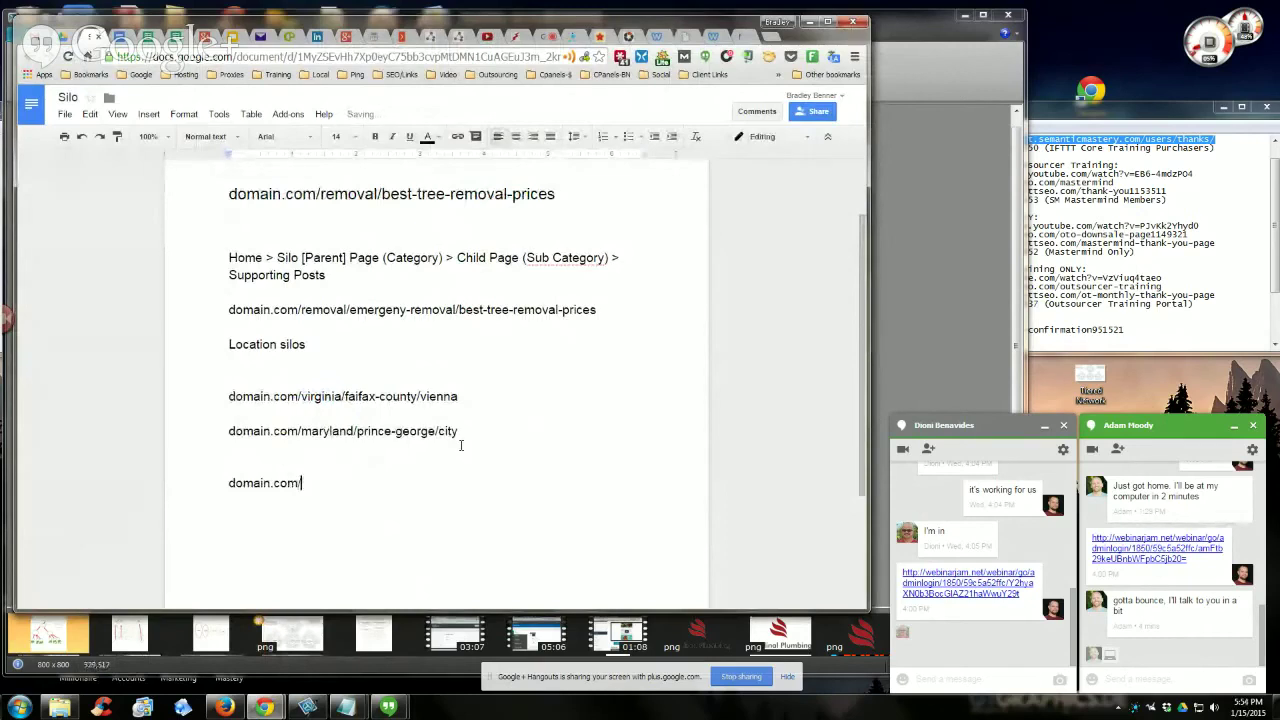
left_click_drag(227, 483, 301, 483)
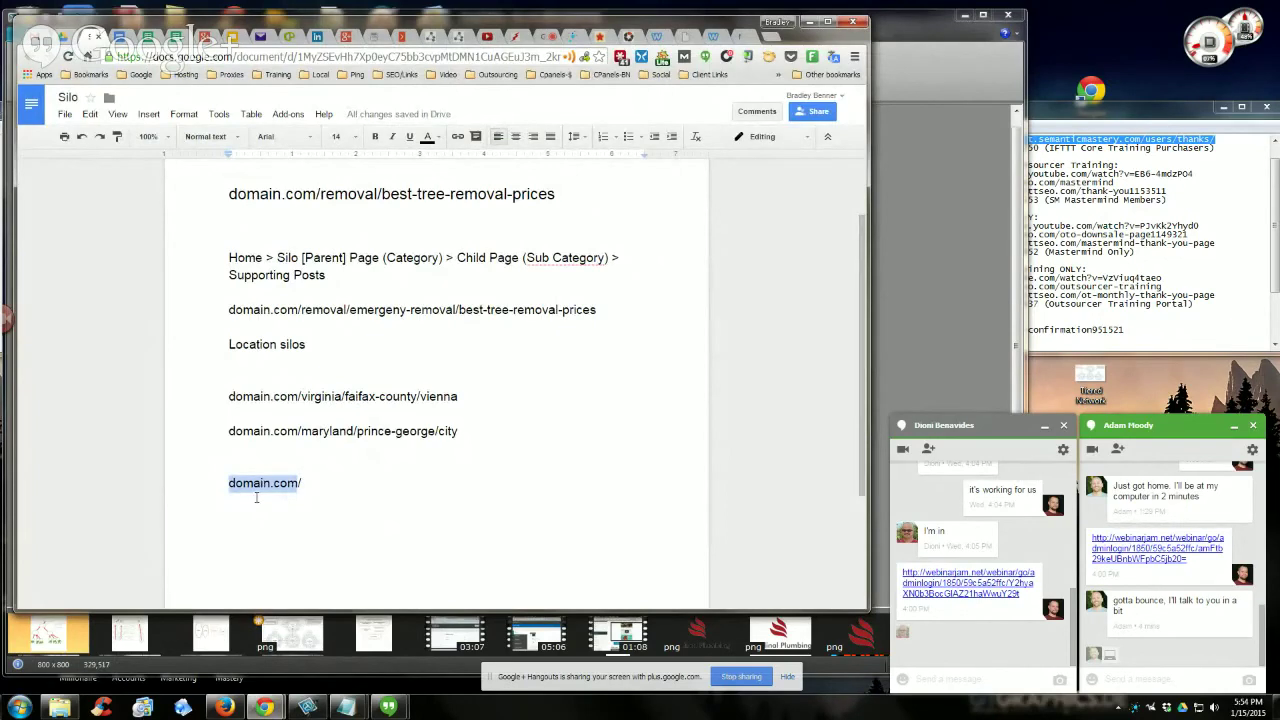
Highlight the state part of the Virginia URL to compare the location examples.
scroll(257, 494, "up", 1)
scroll(289, 517, "down", 2)
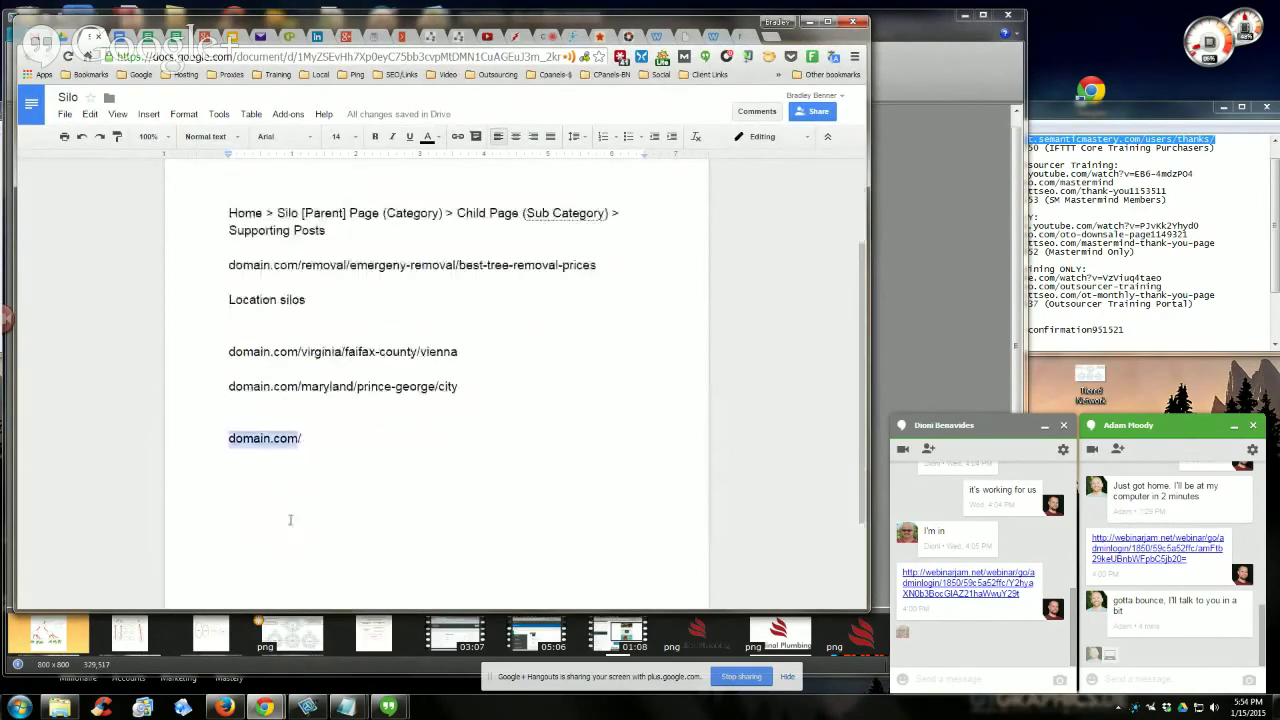
scroll(289, 517, "up", 1)
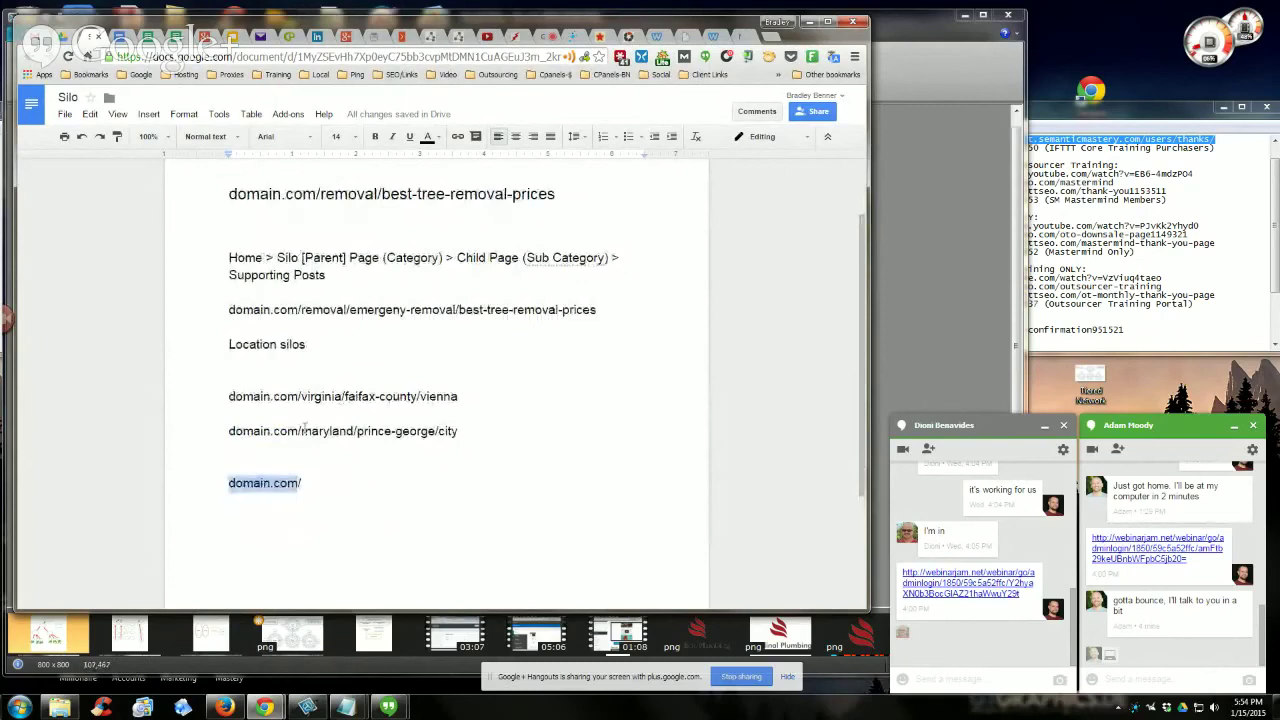
left_click_drag(307, 396, 357, 396)
left_click(313, 479)
scroll(326, 496, "down", 1)
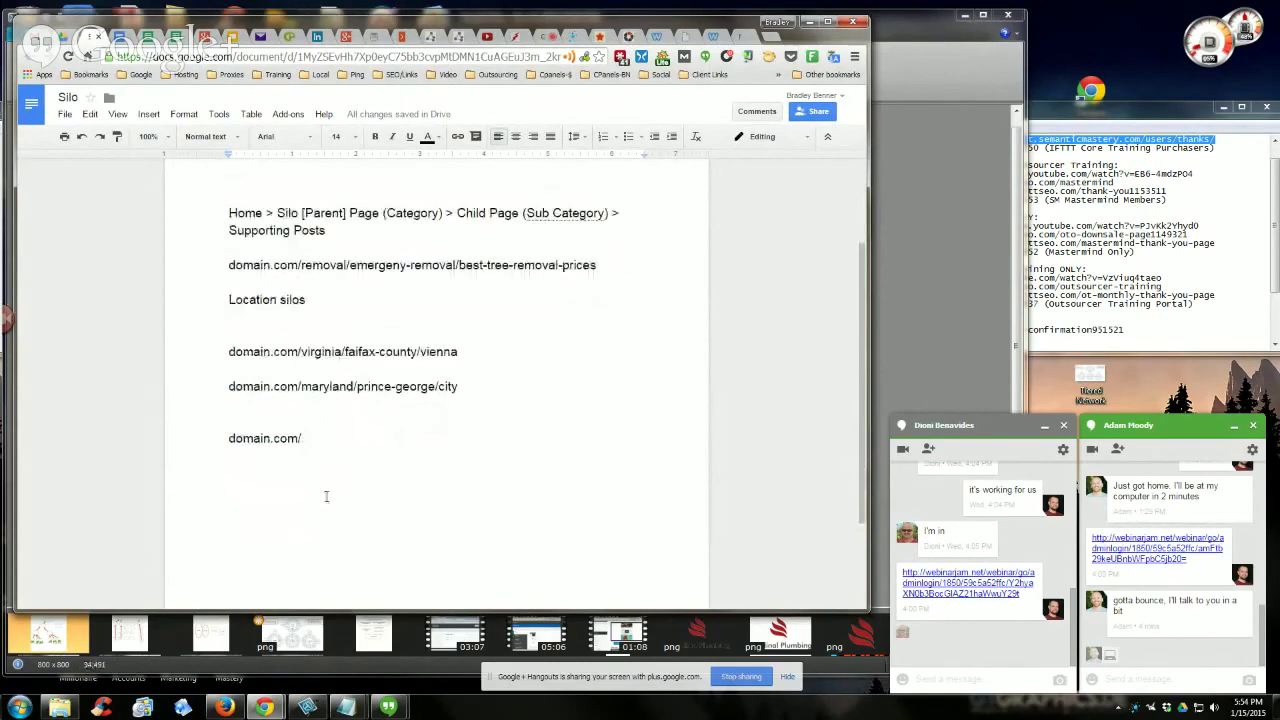
scroll(360, 480, "down", 1)
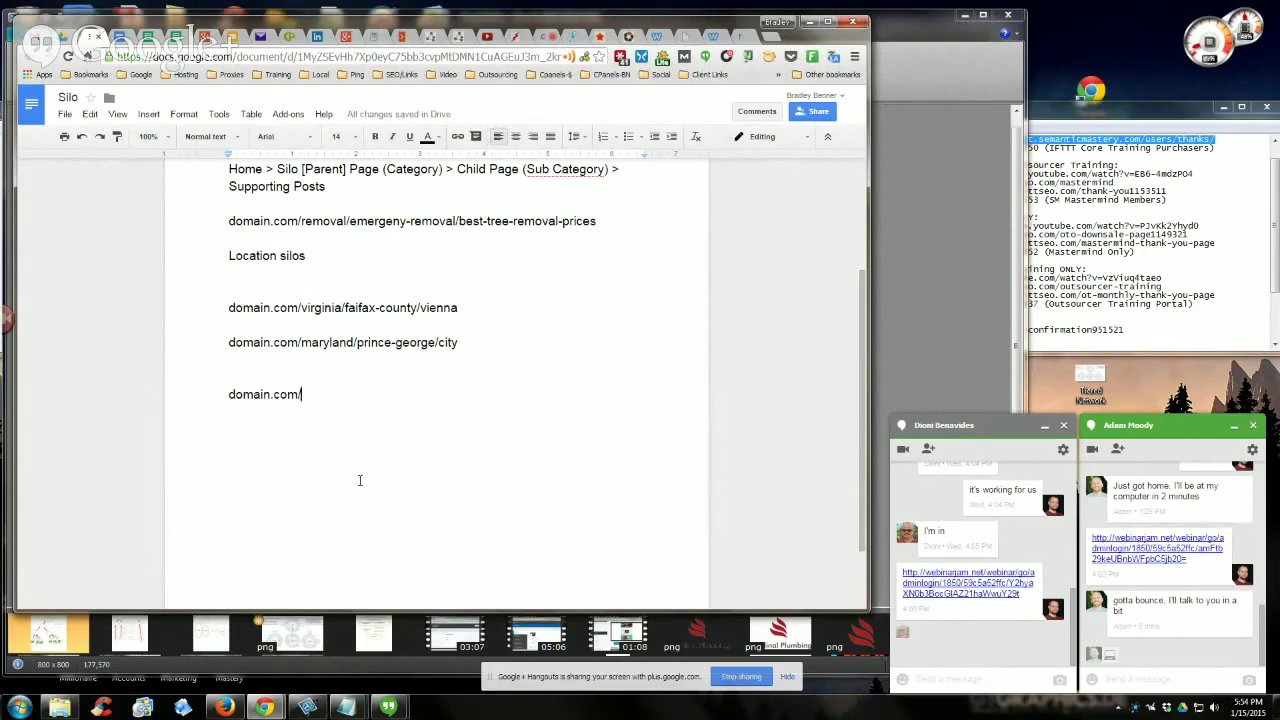
Complete the third URL as domain.com/fairfax-county/reston.
type("fairfax")
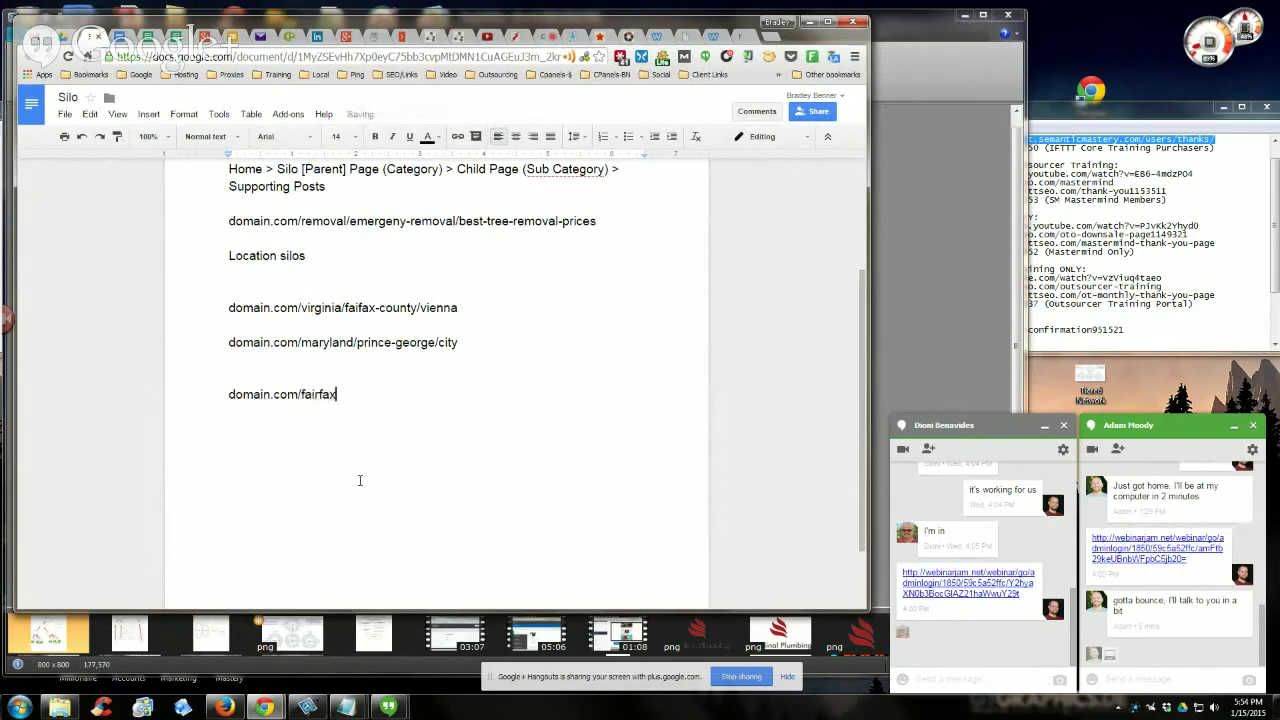
type("-county/")
left_click_drag(337, 394, 396, 393)
left_click(396, 393)
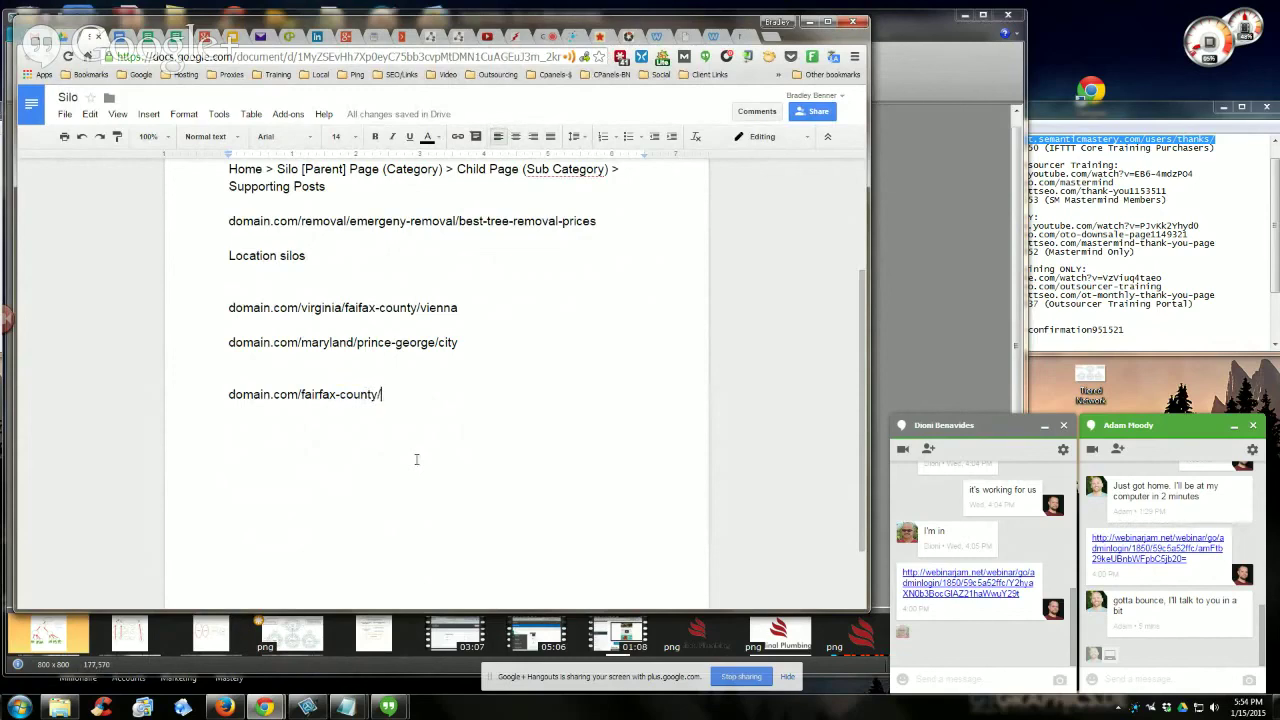
type("reston")
Add a doamin.com/fairfax-county/vienna line below the reston URL.
key("Return")
key("Return")
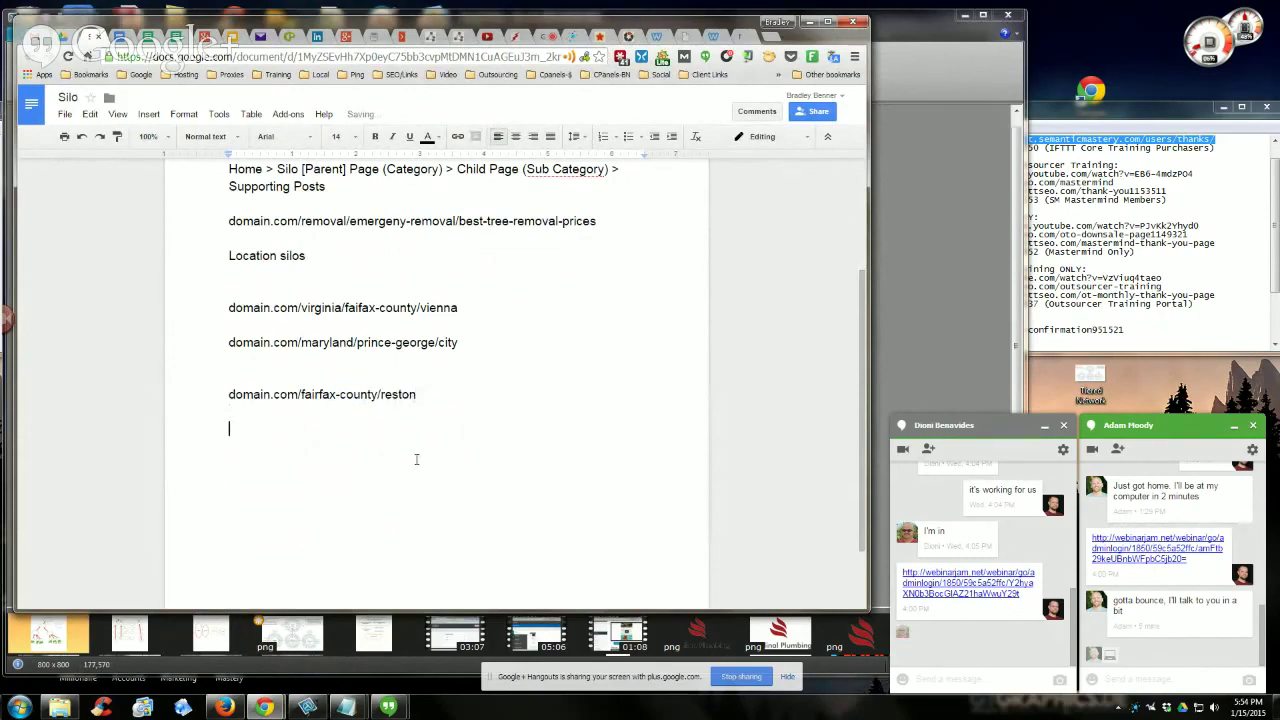
type("doamin.com/fair")
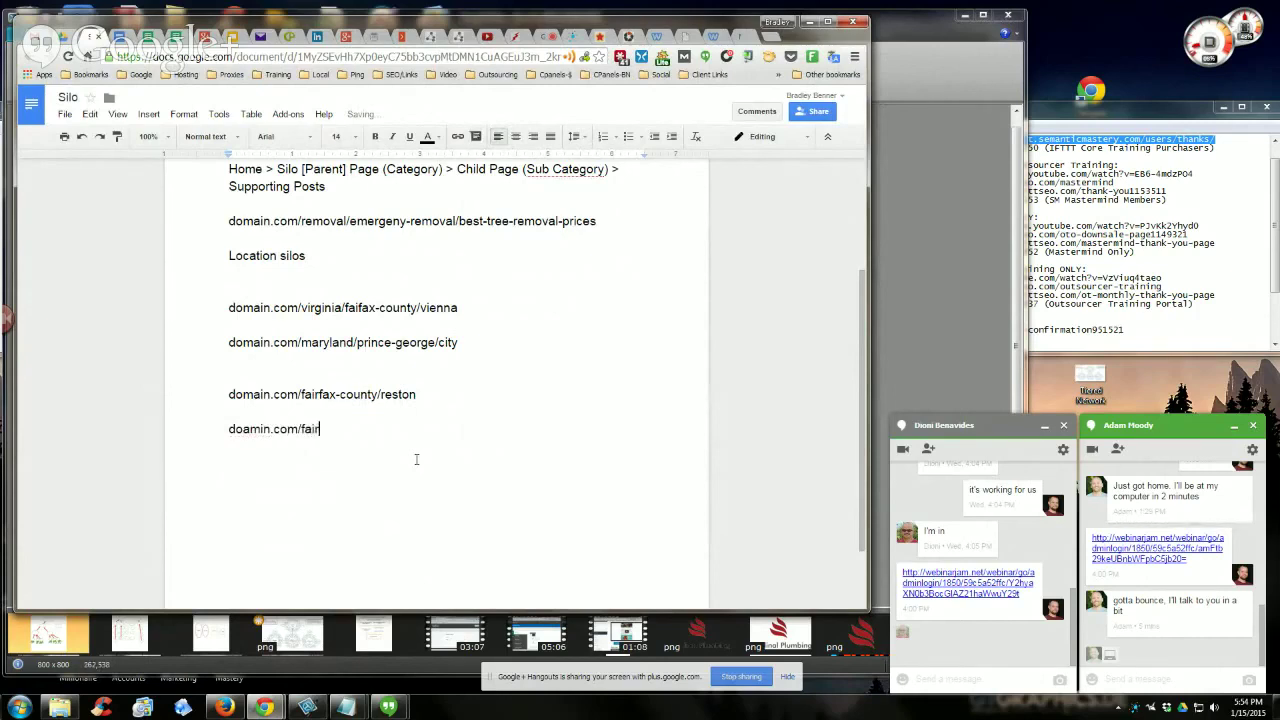
type("fax-county/vienna")
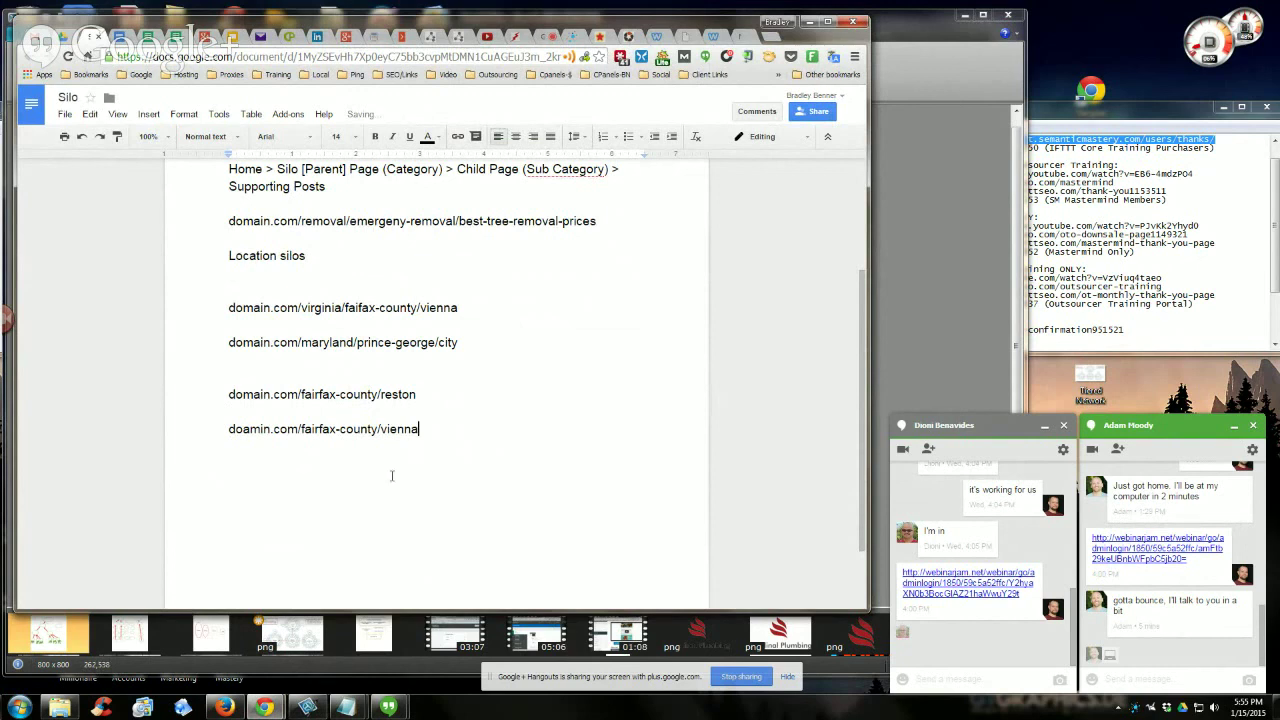
scroll(391, 475, "up", 2)
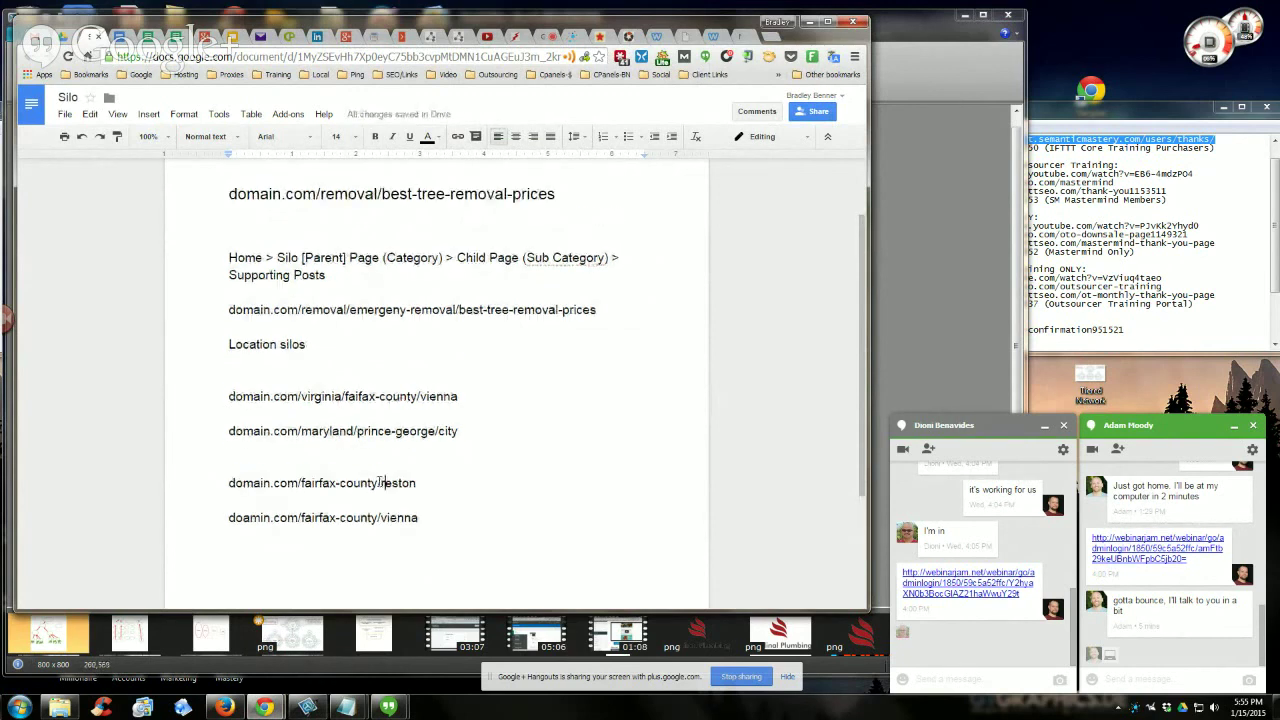
Highlight reston and the breadcrumb parts, including Child Page, to explain the URL structure.
left_click_drag(380, 483, 438, 483)
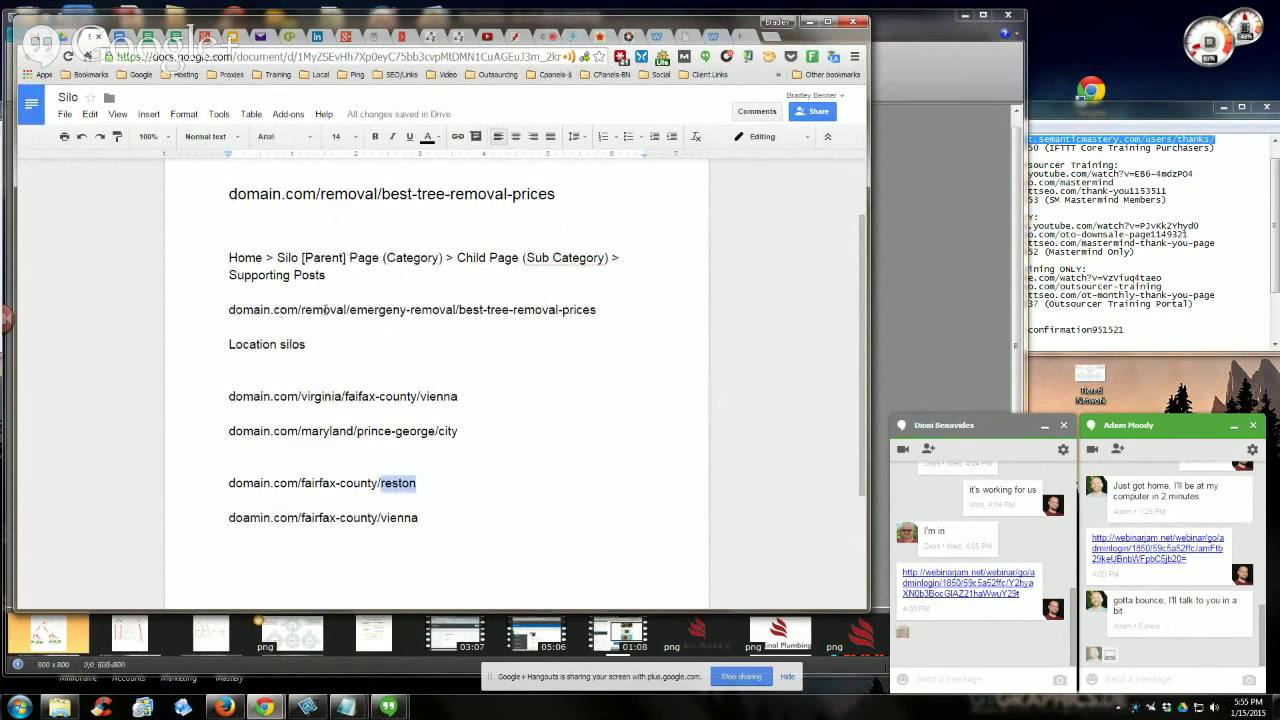
scroll(341, 403, "up", 1)
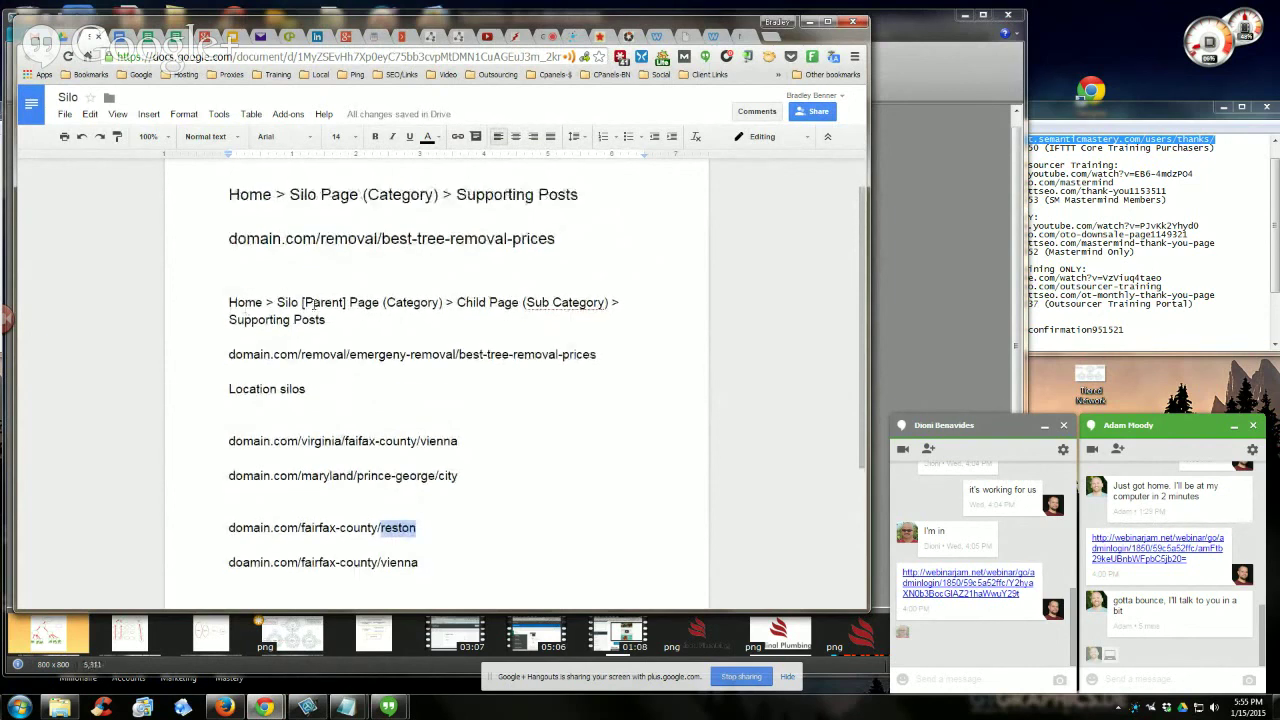
left_click_drag(277, 302, 378, 302)
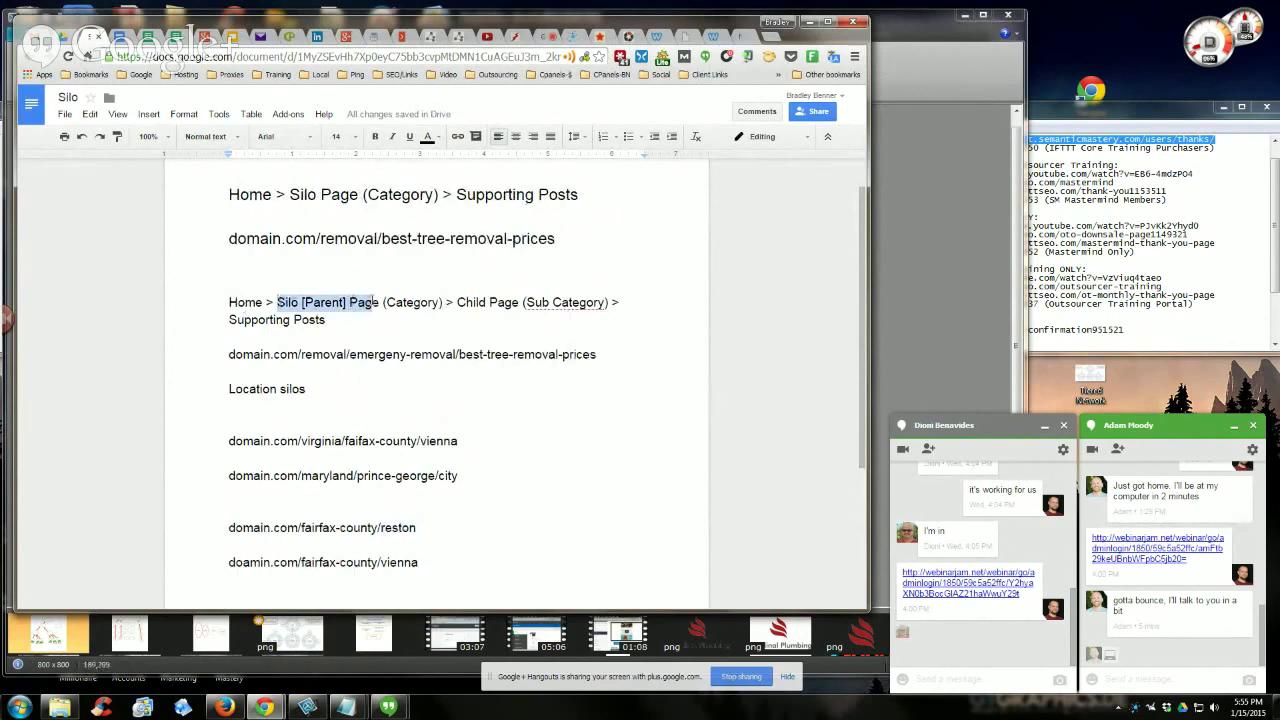
left_click_drag(474, 302, 553, 302)
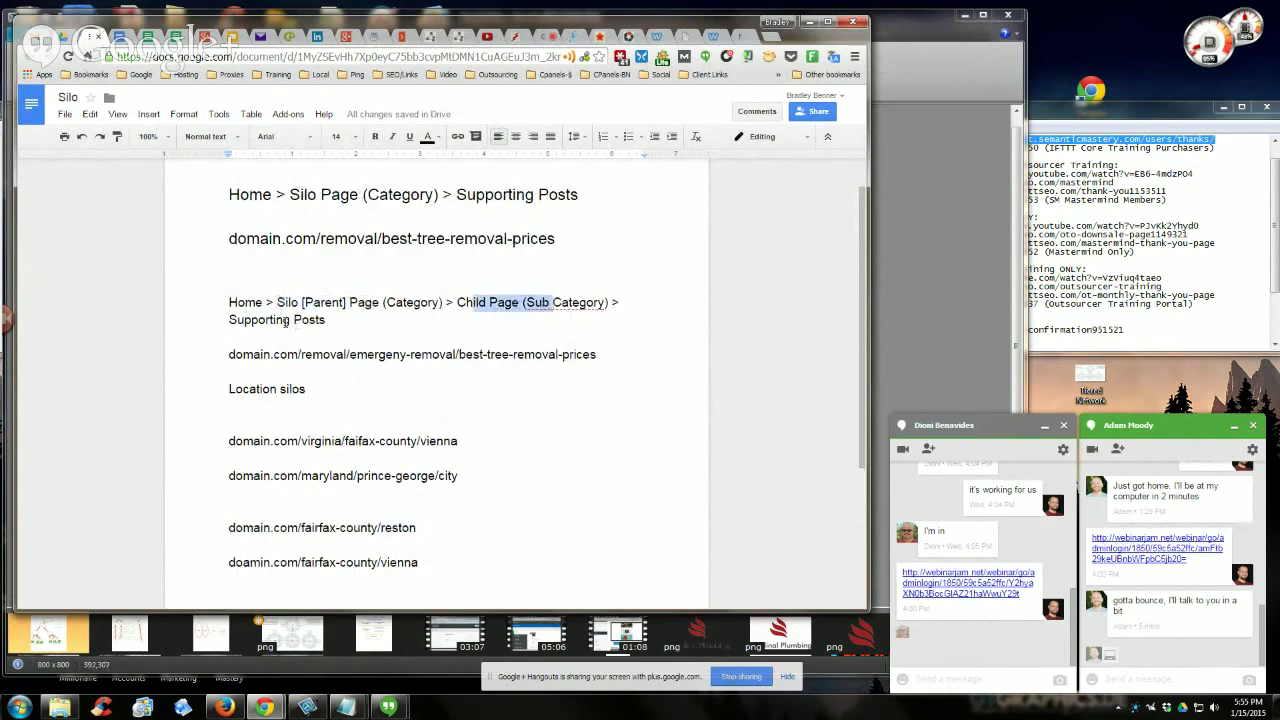
left_click_drag(289, 321, 326, 321)
scroll(421, 445, "down", 1)
Append /personal-injury-attorney after reston on the fairfax-county line.
left_click(420, 439)
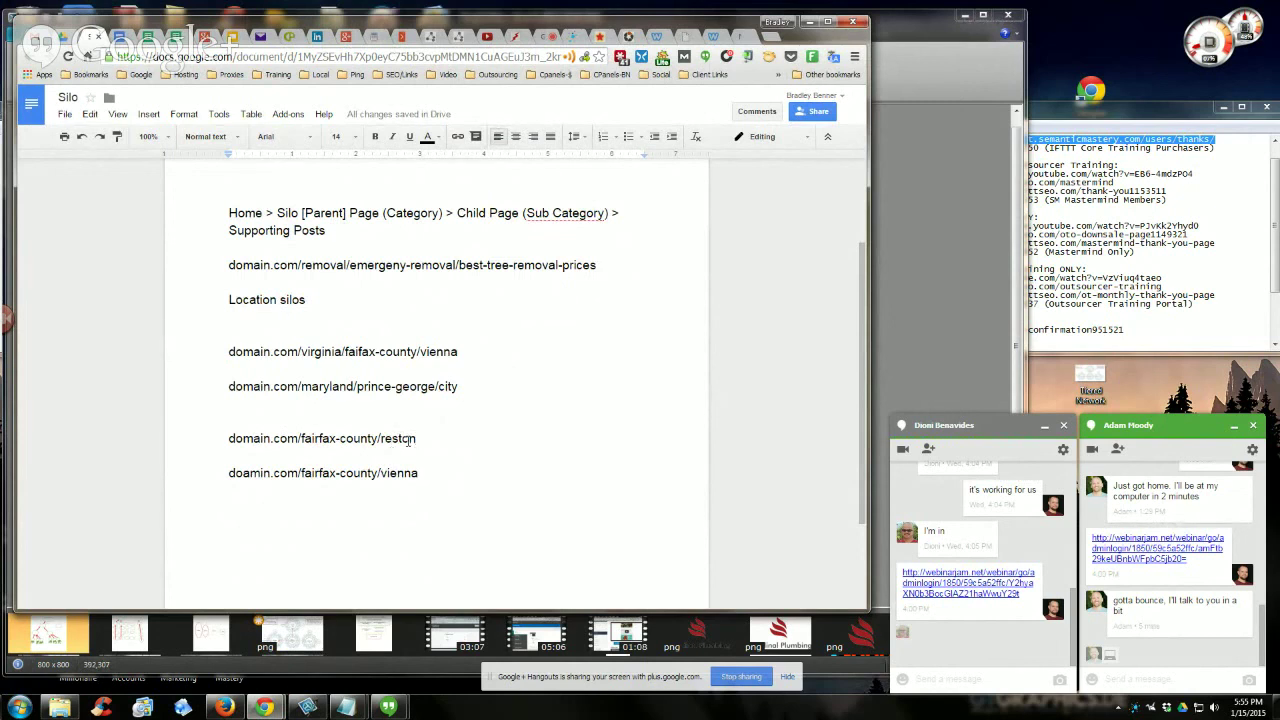
scroll(445, 528, "down", 1)
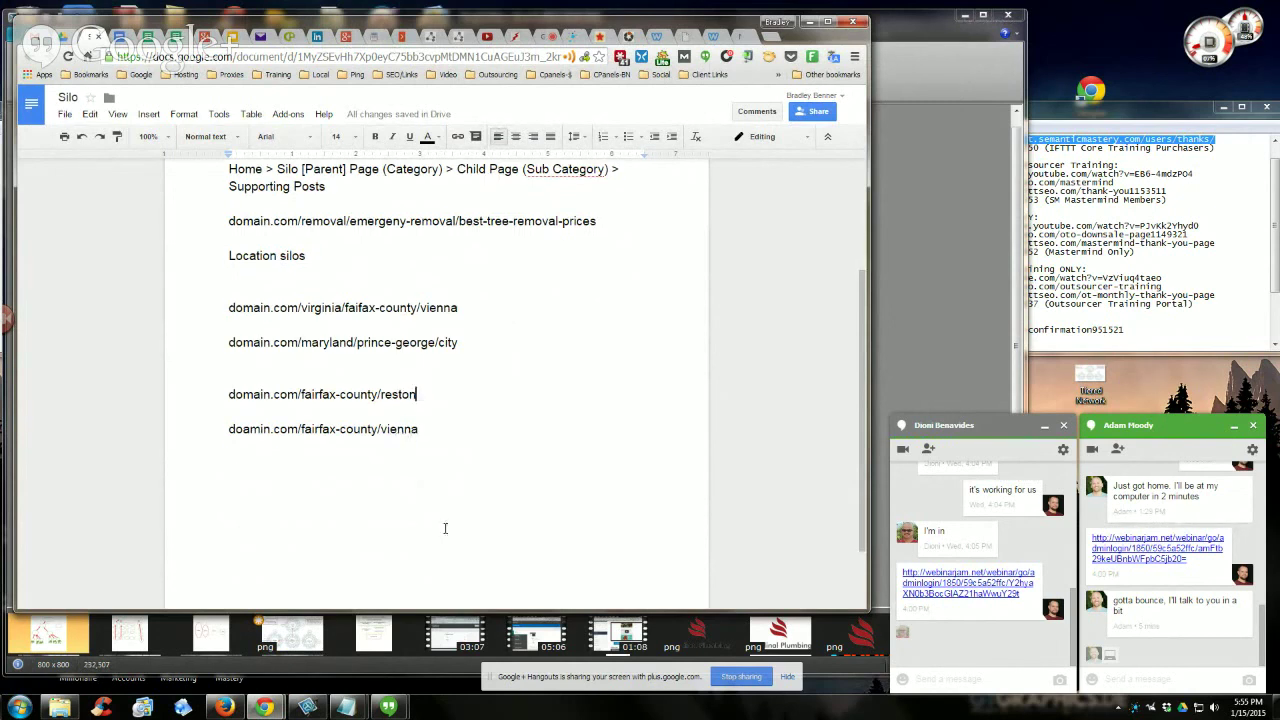
left_click_drag(381, 394, 412, 394)
left_click(378, 430)
left_click_drag(377, 394, 416, 394)
left_click(423, 396)
type("/person")
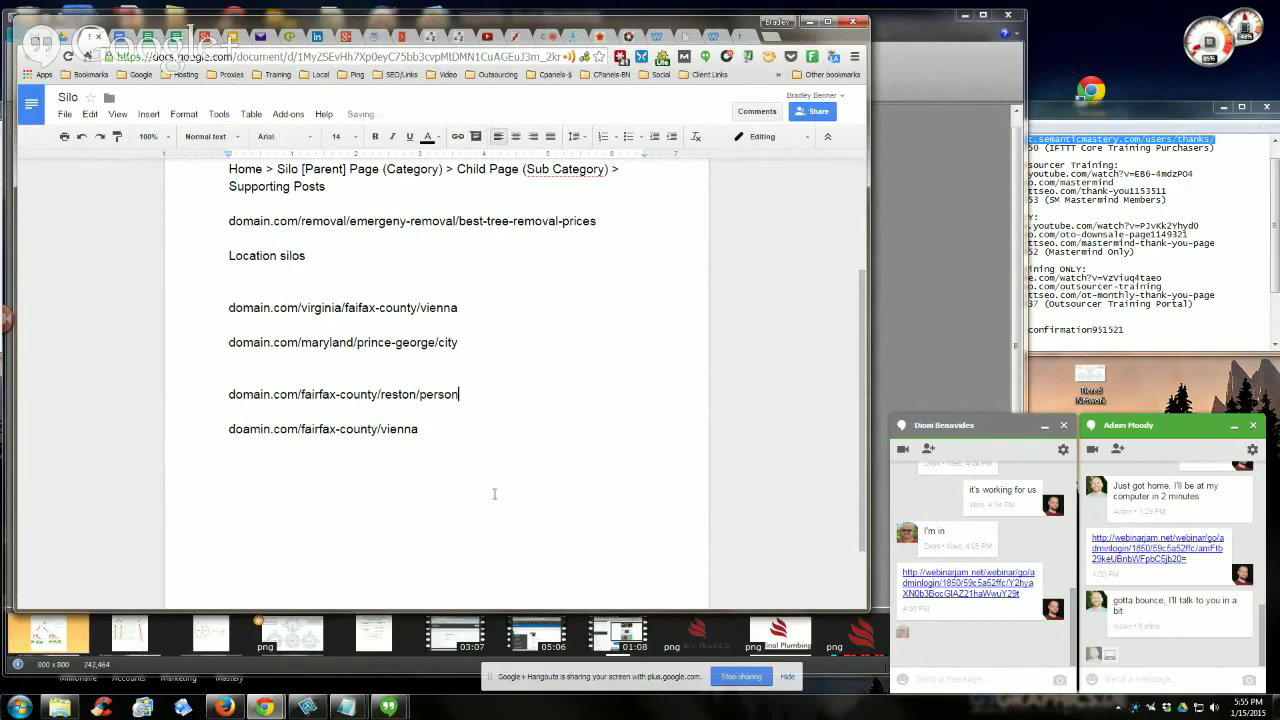
type("al-injury-attorney")
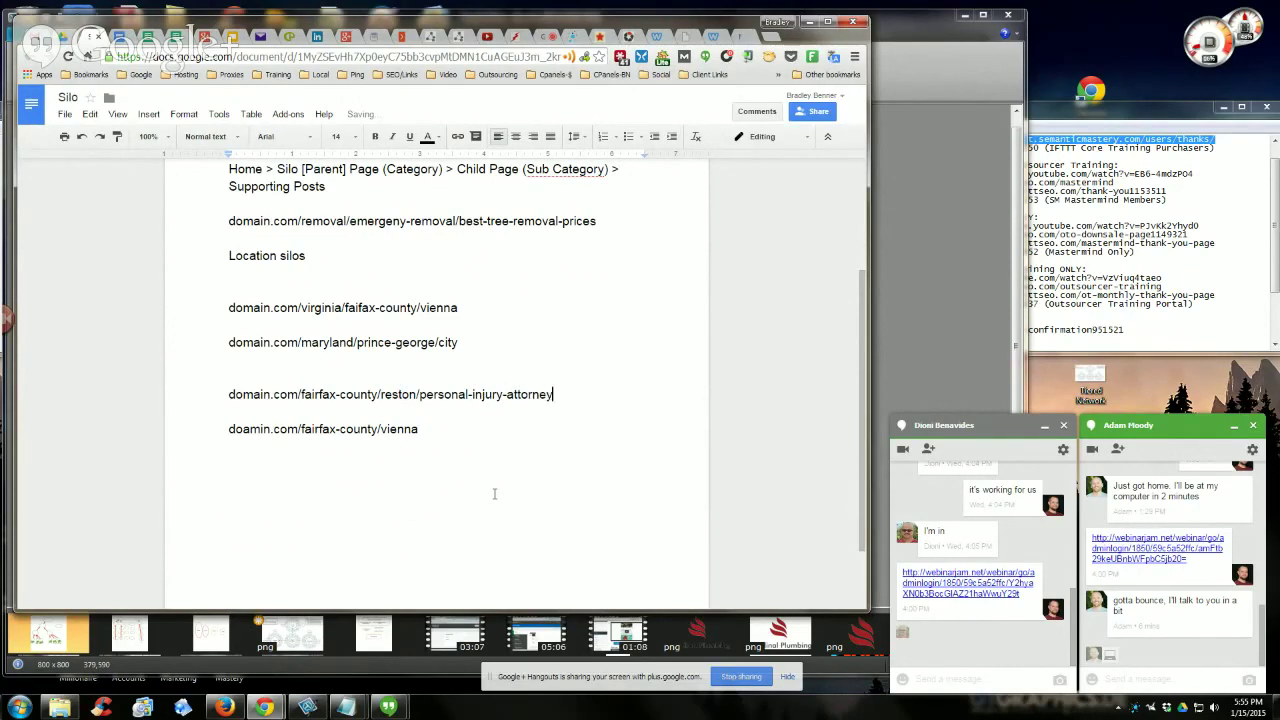
Duplicate the personal-injury-attorney URL onto a new line directly below it.
left_click_drag(220, 397, 550, 389)
right_click(550, 389)
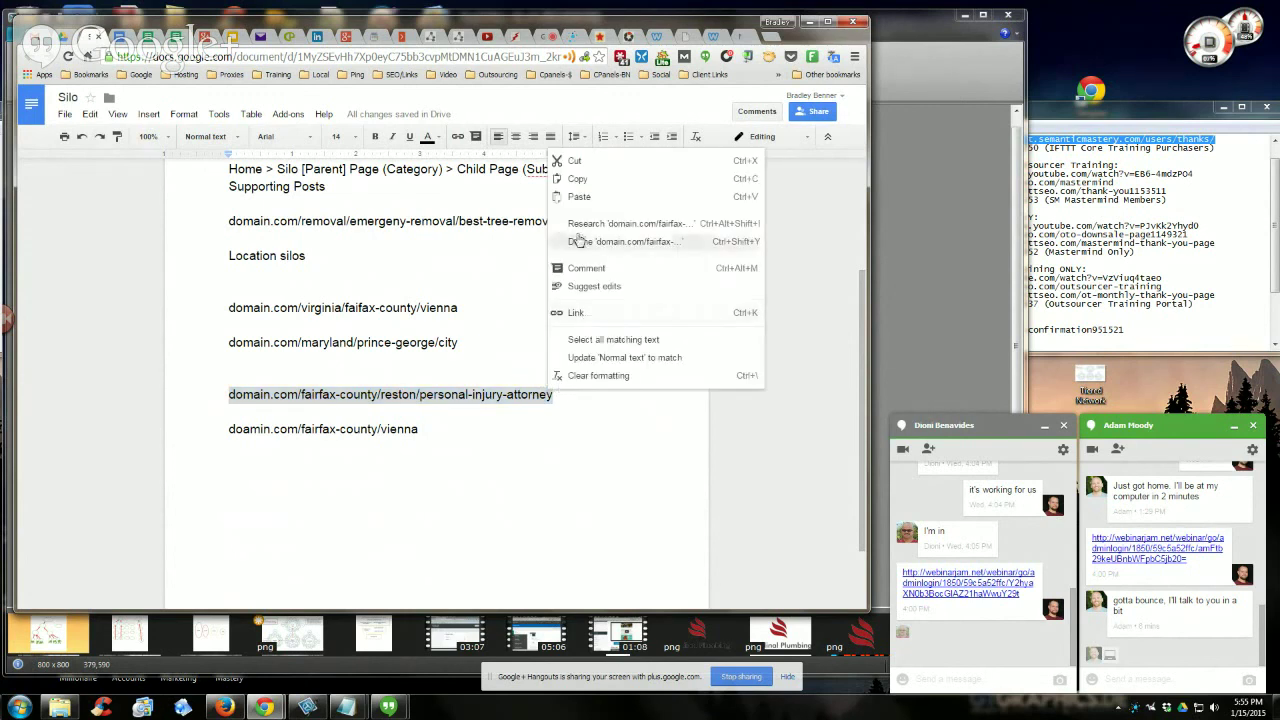
left_click(585, 181)
left_click(572, 395)
key("Return")
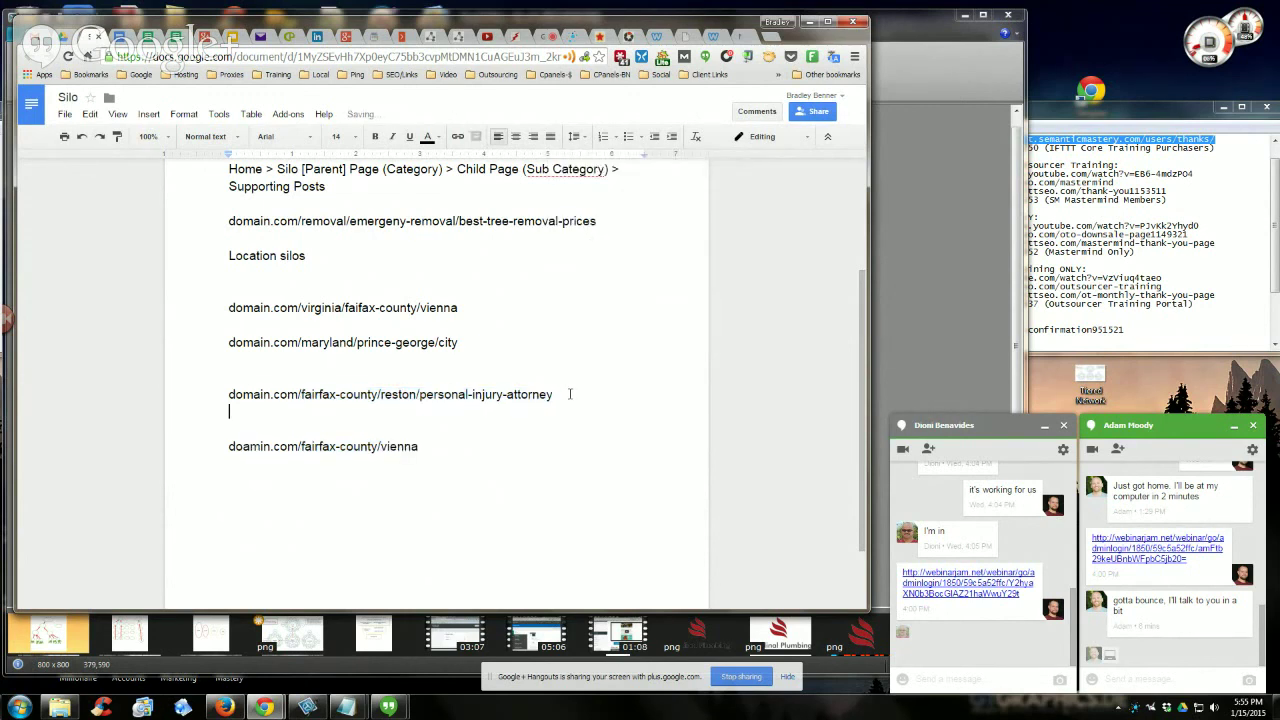
key("ctrl+v")
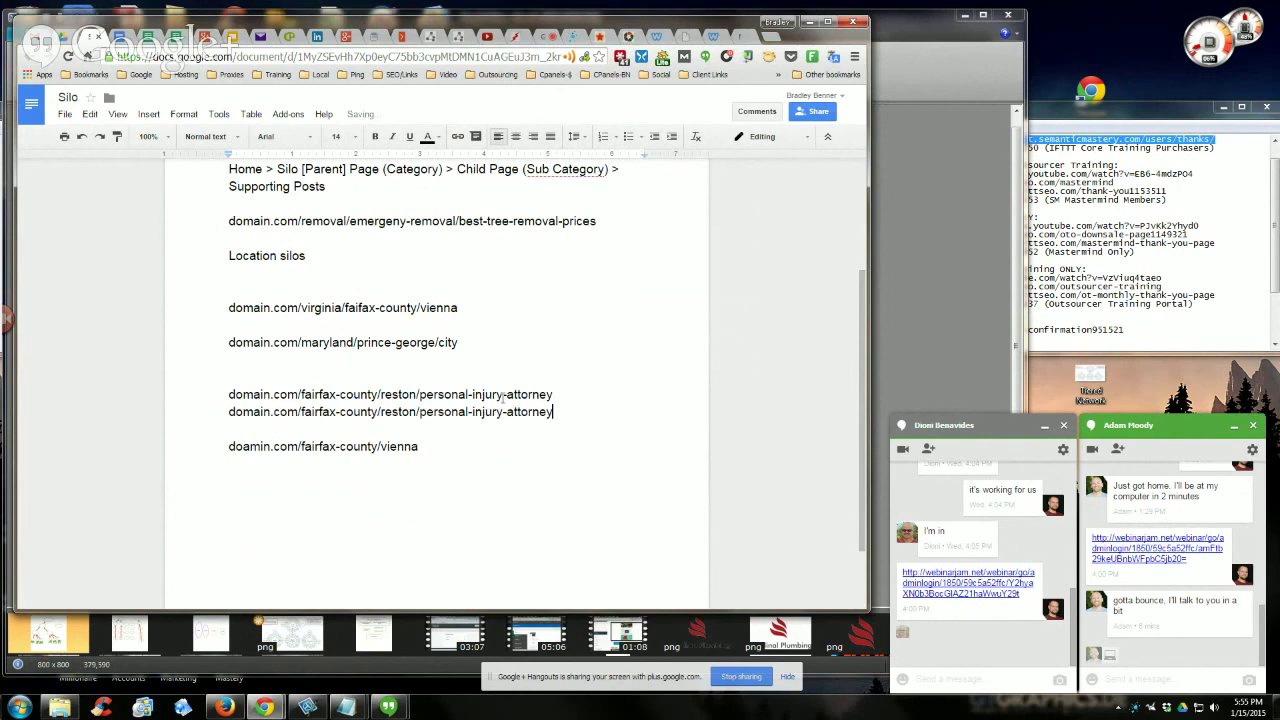
Replace personal-injury-attorney on the copied line with accident-lawyer.
left_click_drag(507, 411, 553, 411)
left_click(442, 413)
left_click_drag(420, 412, 552, 411)
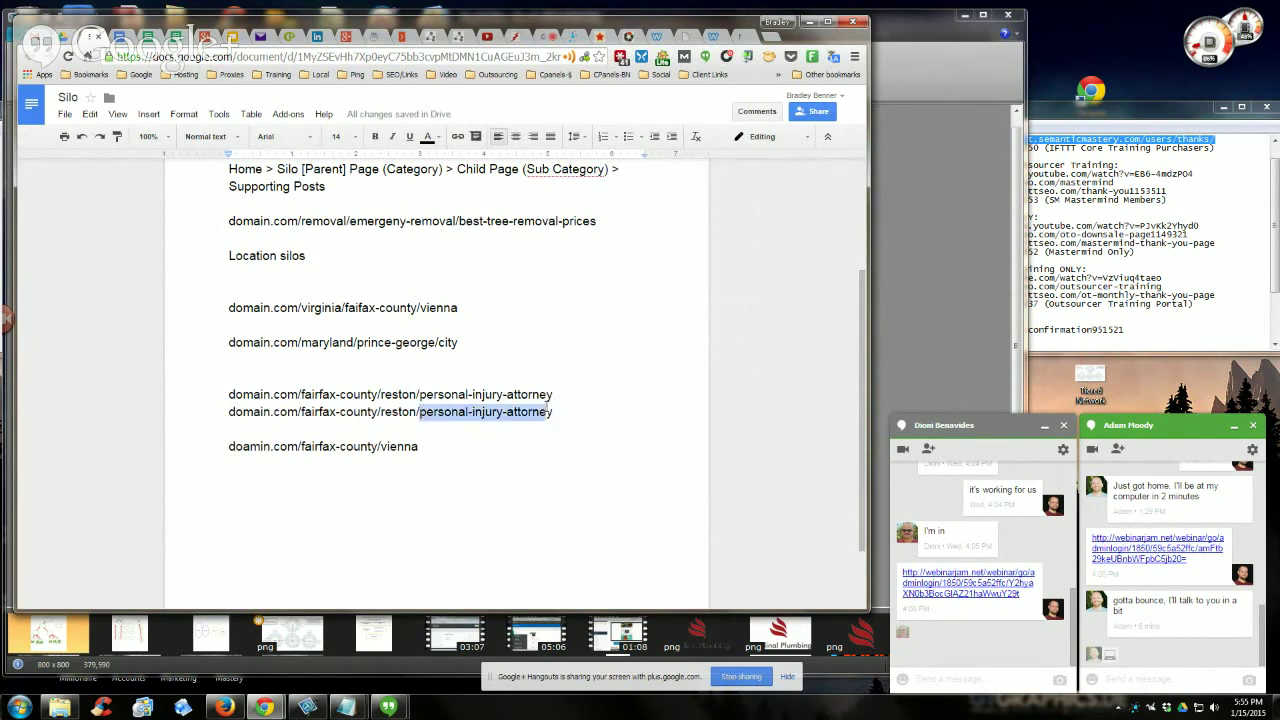
type("acc")
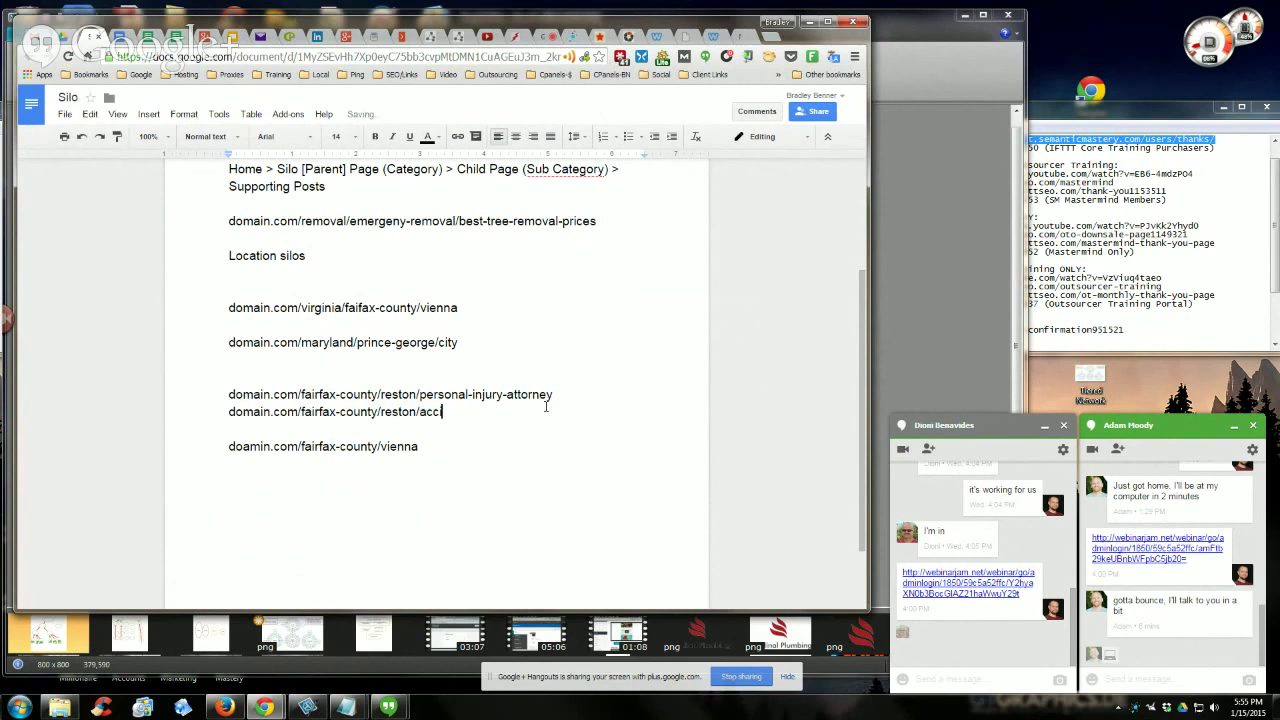
type("ident-lawyer")
Highlight fairfax-county/vienna on the doamin.com line to point it out.
left_click(466, 484)
scroll(437, 447, "down", 1)
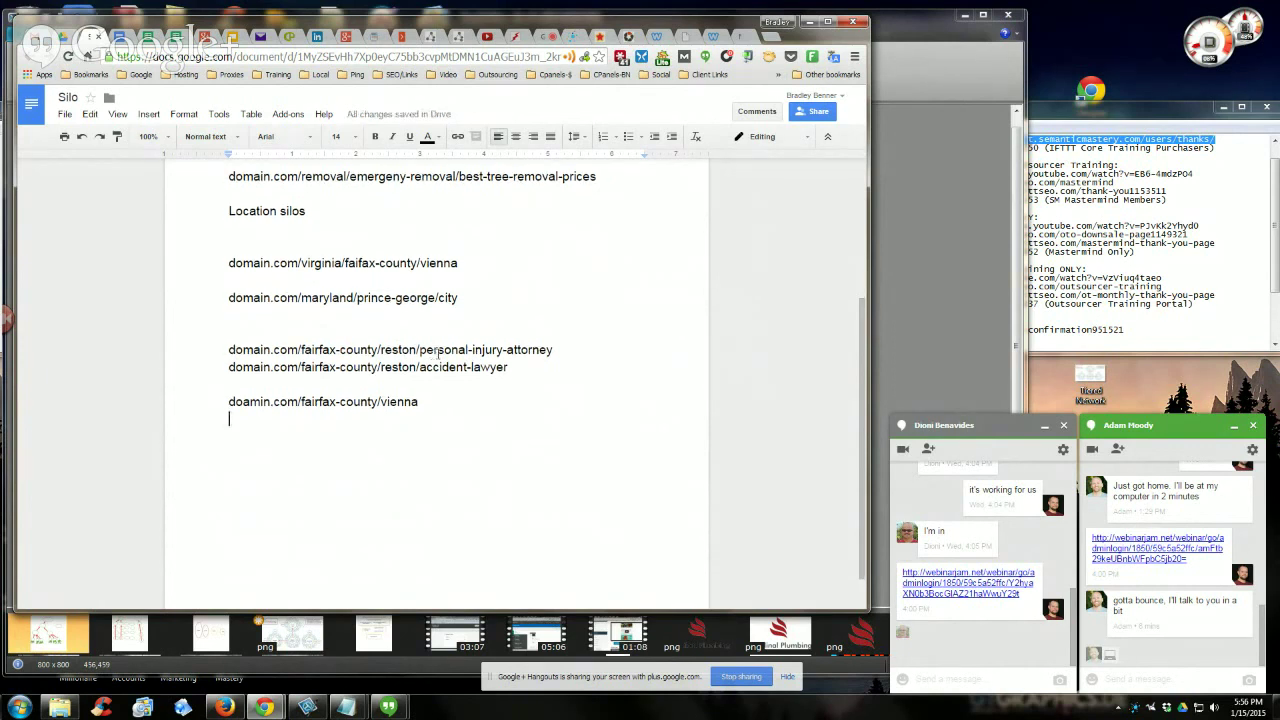
left_click_drag(420, 402, 329, 402)
left_click(438, 345)
left_click(307, 708)
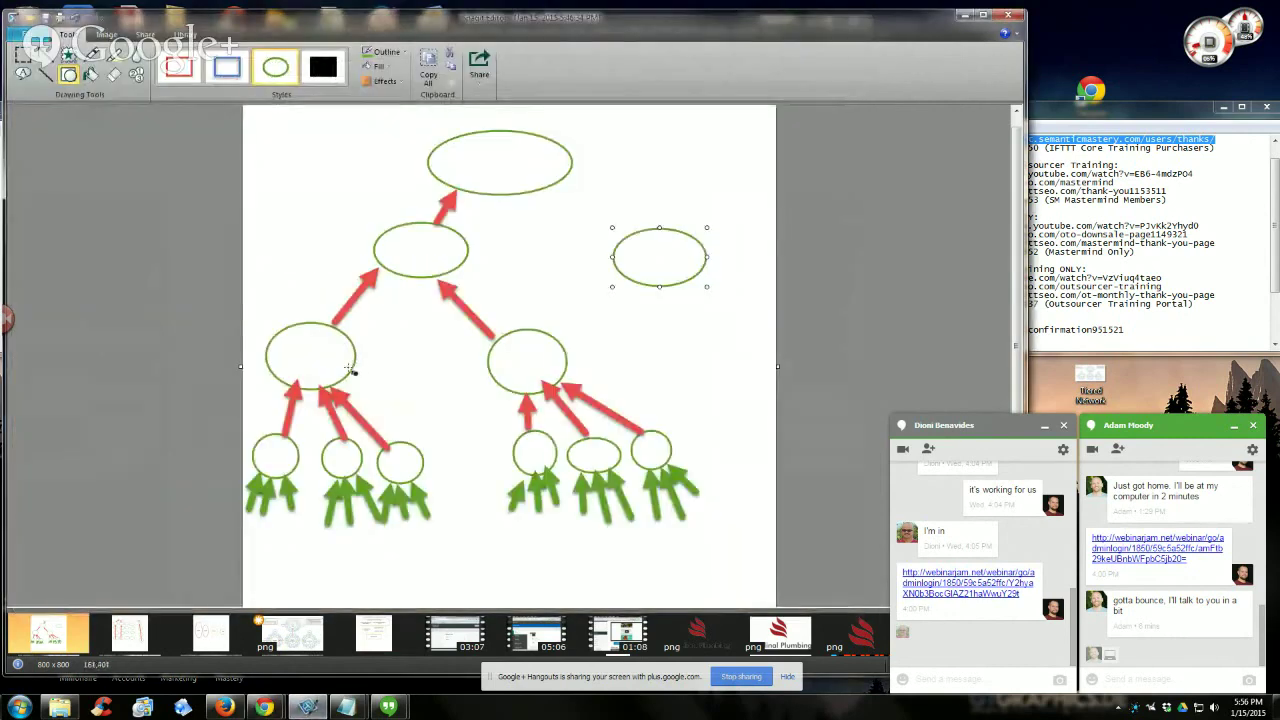
mouse_move(397, 244)
left_mouse_down()
mouse_move(425, 249)
mouse_move(409, 248)
left_mouse_up()
key("Delete")
mouse_move(247, 706)
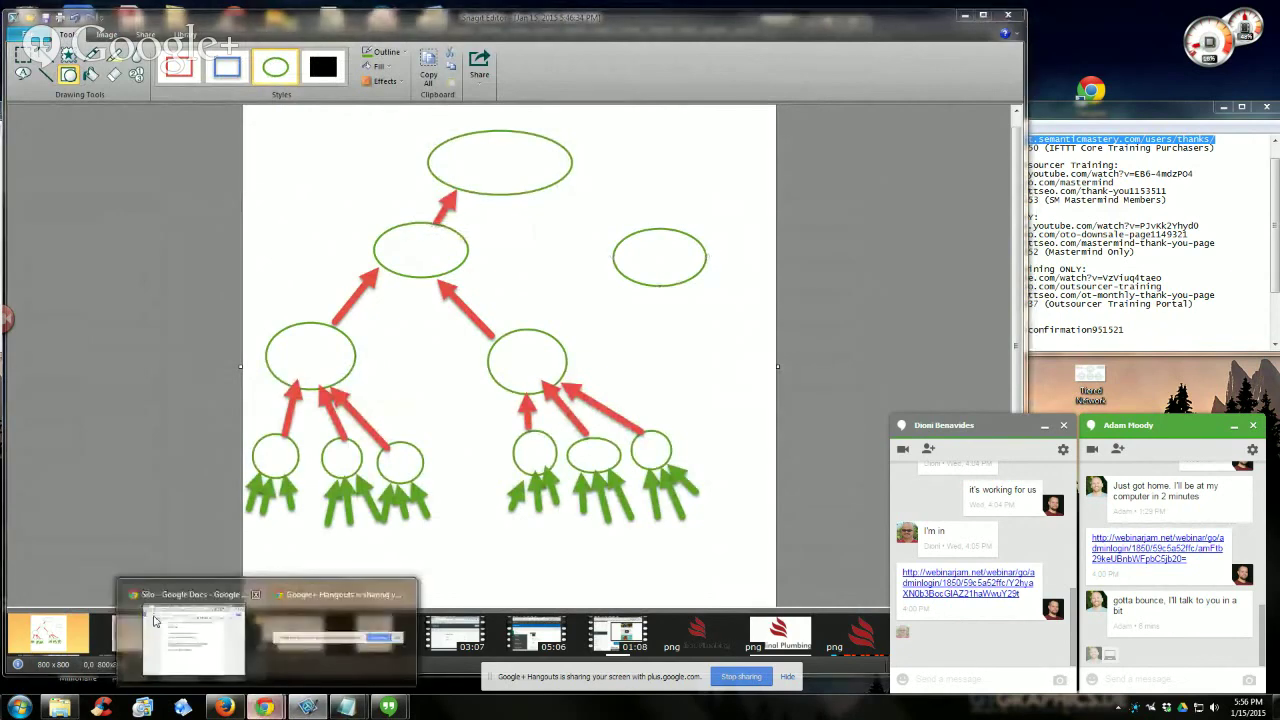
left_click(155, 622)
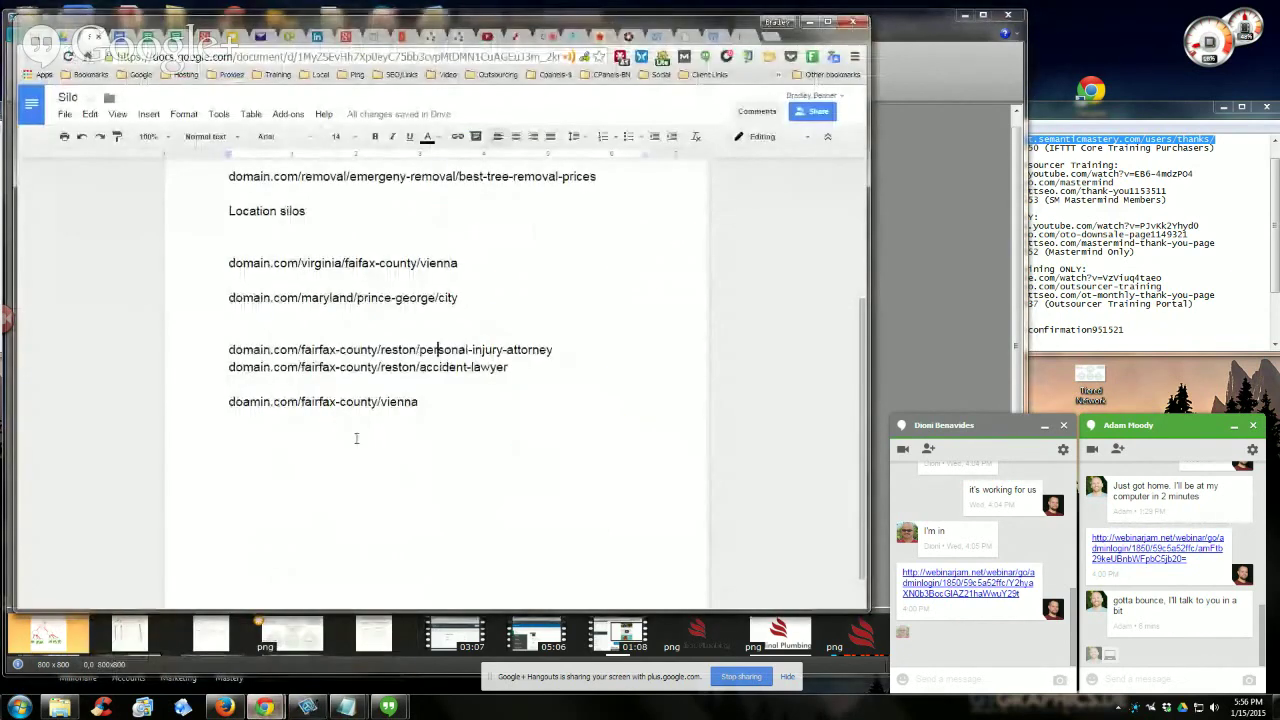
Highlight fairfax-county, personal-injury-attorney and accident-lawyer, then return to the Snagit silo diagram.
double_click(336, 352)
double_click(430, 351)
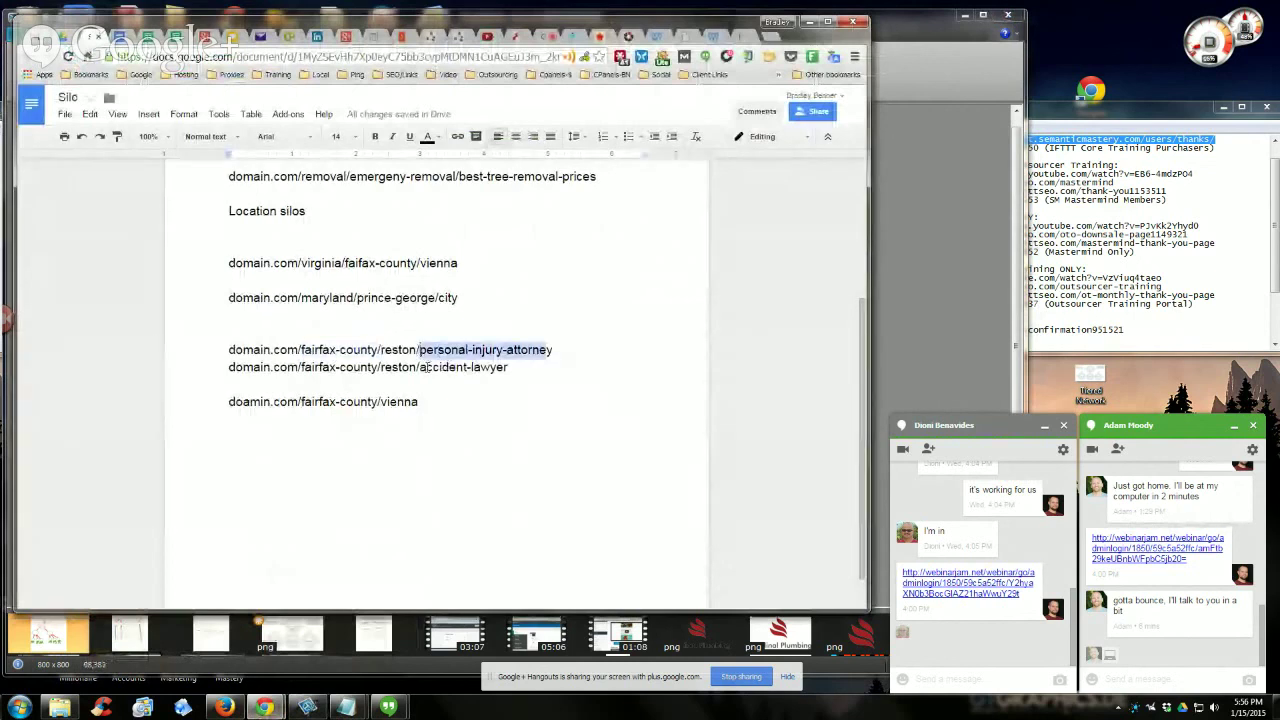
double_click(427, 368)
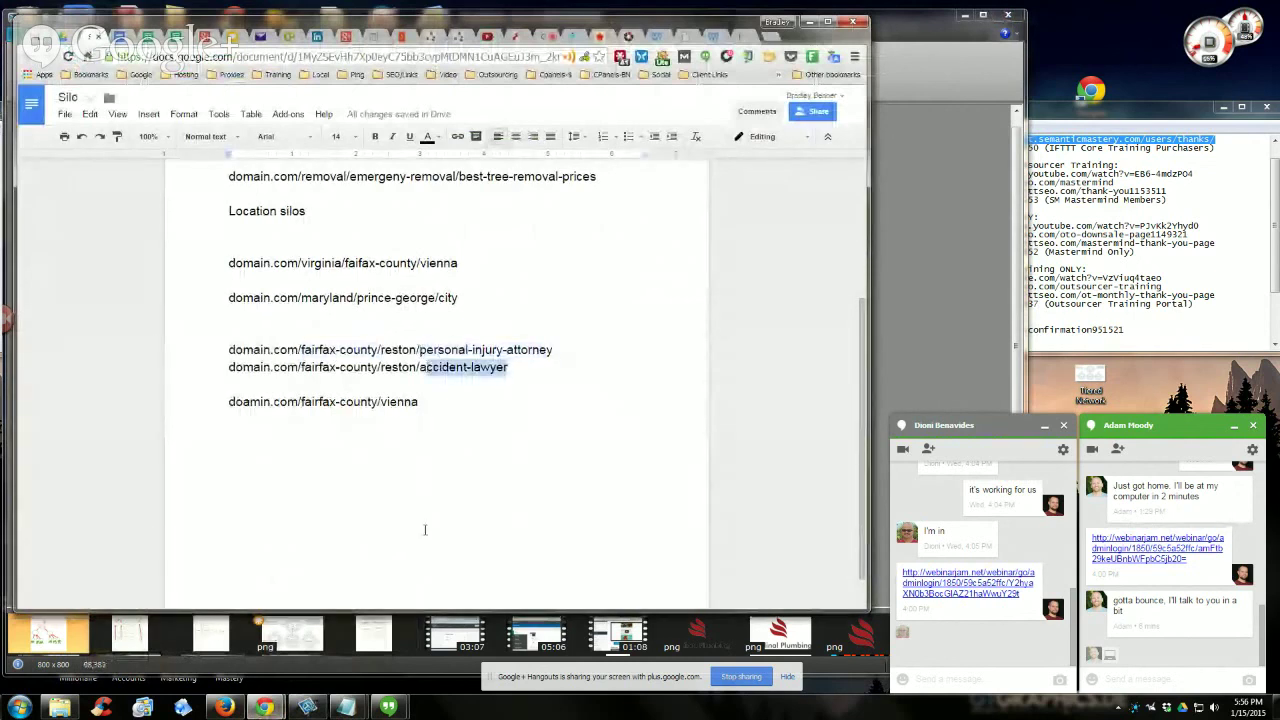
left_click(224, 708)
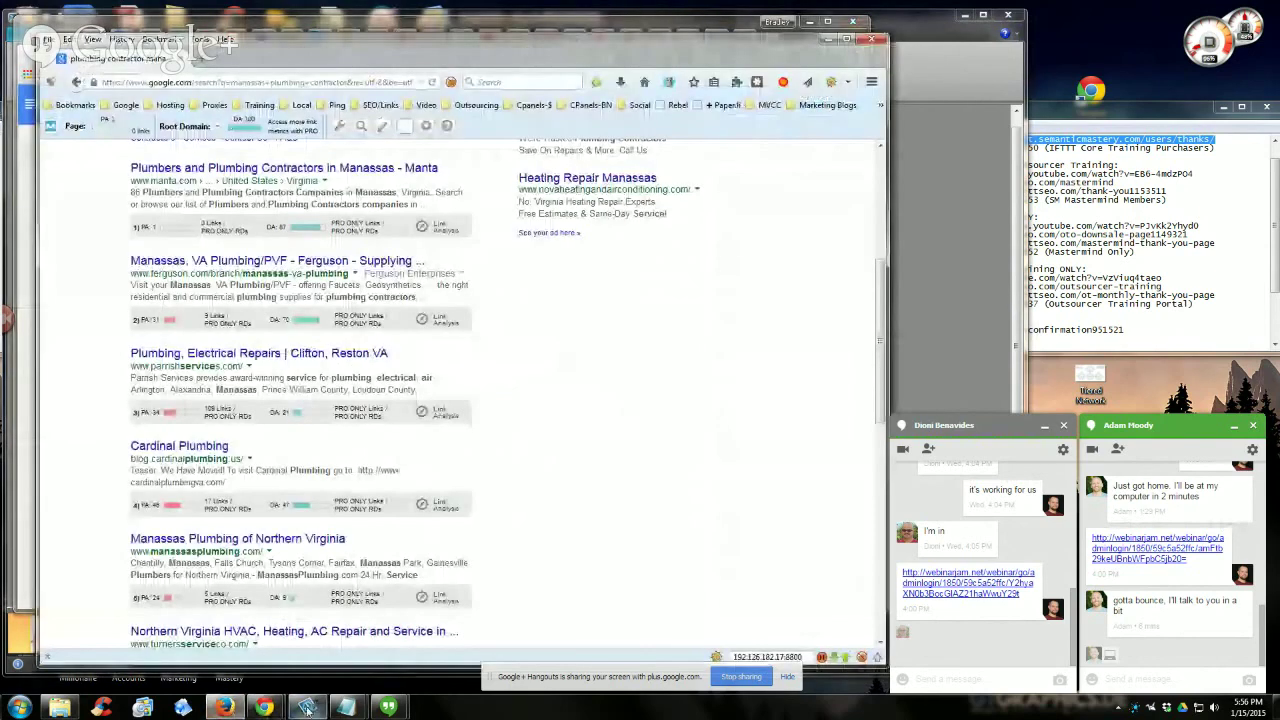
left_click(307, 708)
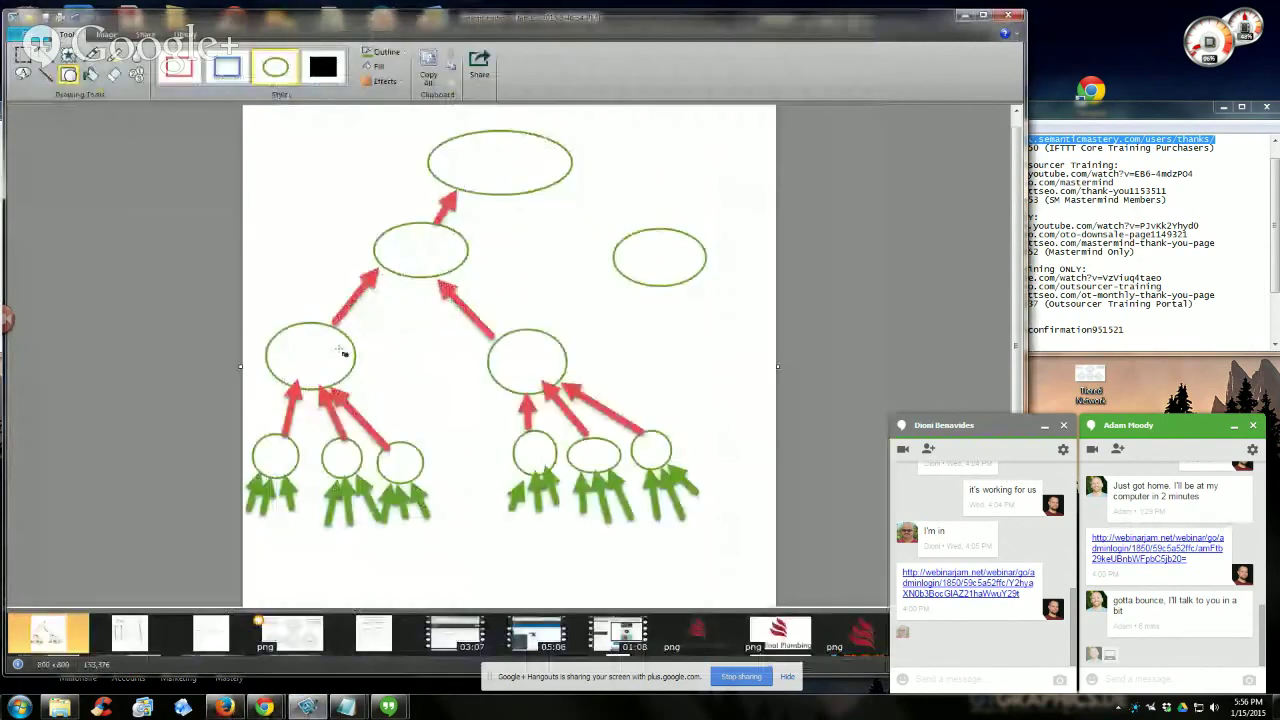